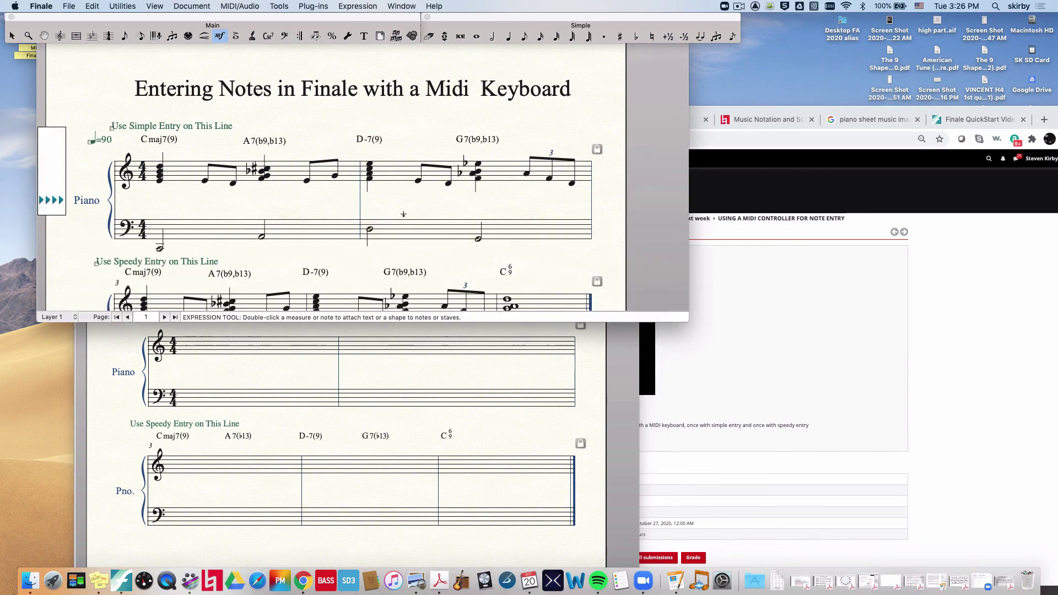
# - Enlarge the example score window and place the practice score window in front, below it
pyautogui.scroll(-1, 408, 248)
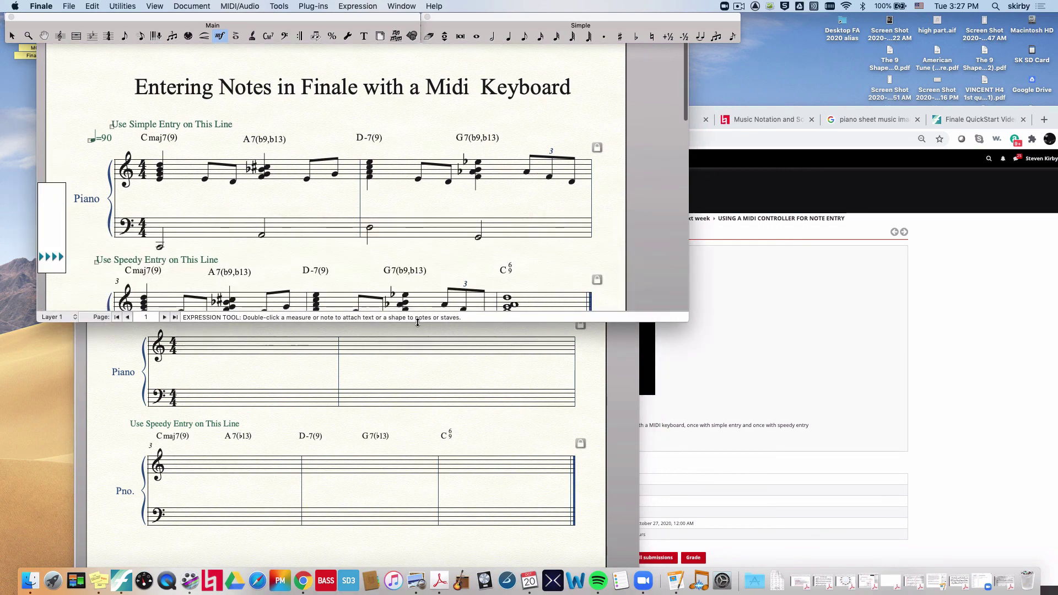
pyautogui.moveTo(417, 322); pyautogui.dragTo(417, 386)
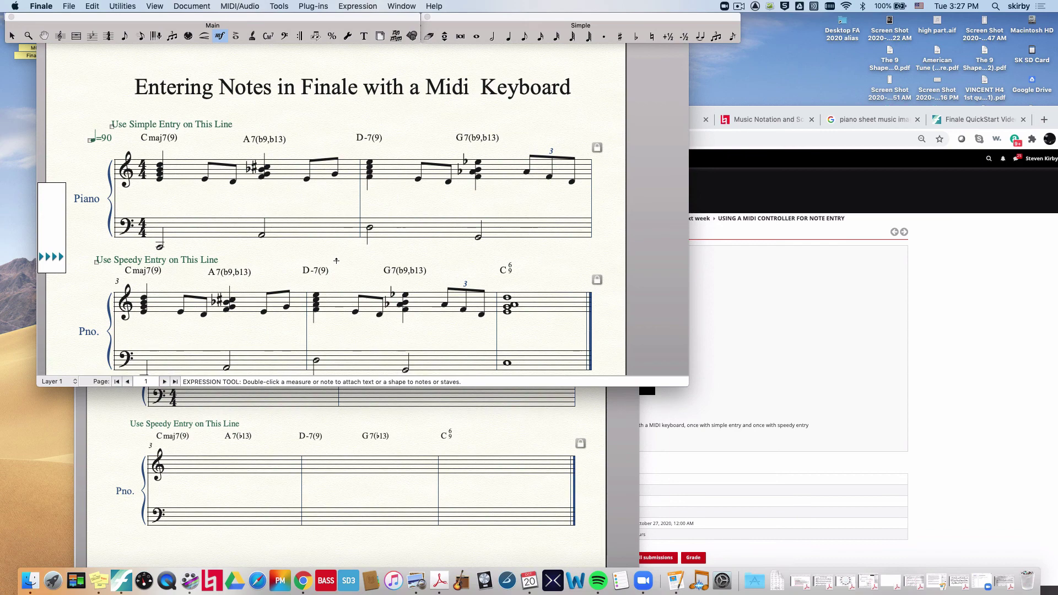
pyautogui.click(329, 401)
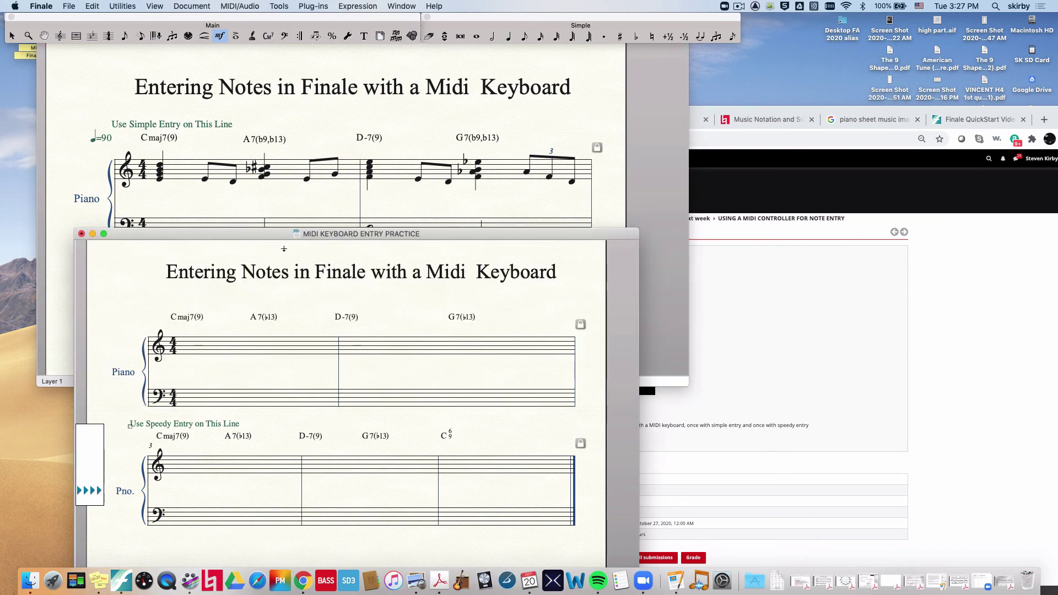
pyautogui.moveTo(279, 233); pyautogui.dragTo(256, 224)
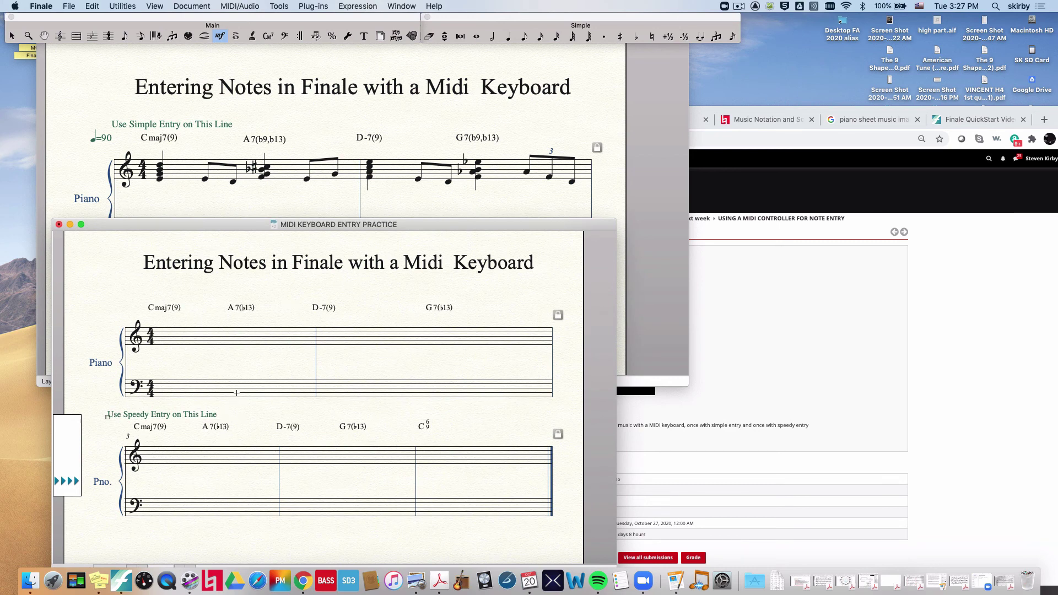
pyautogui.moveTo(259, 225); pyautogui.dragTo(286, 260)
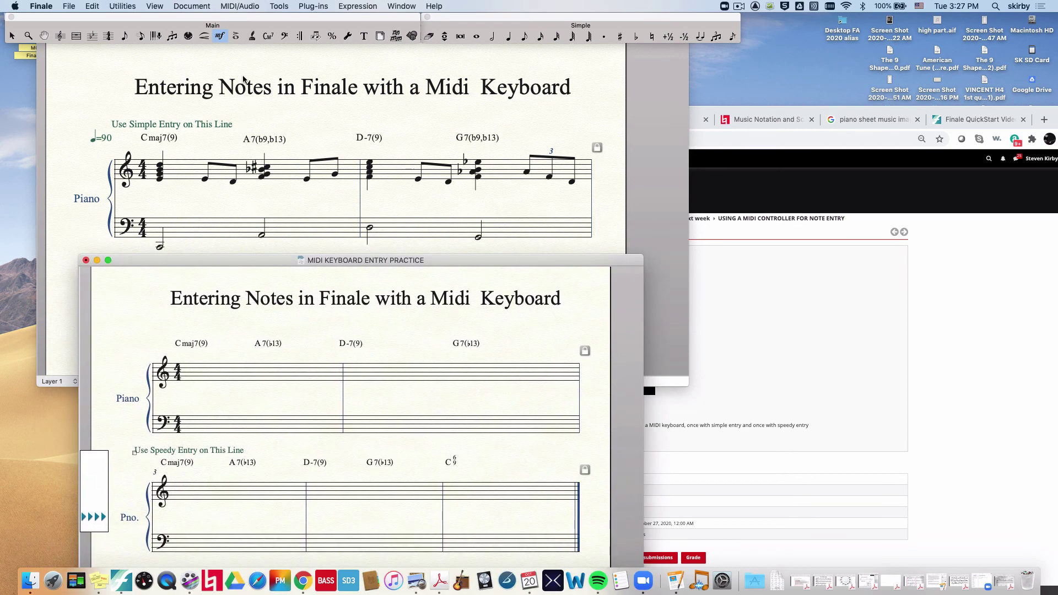
# - Choose the Simple Entry tool and turn on Use MIDI Device for Input
pyautogui.click(124, 36)
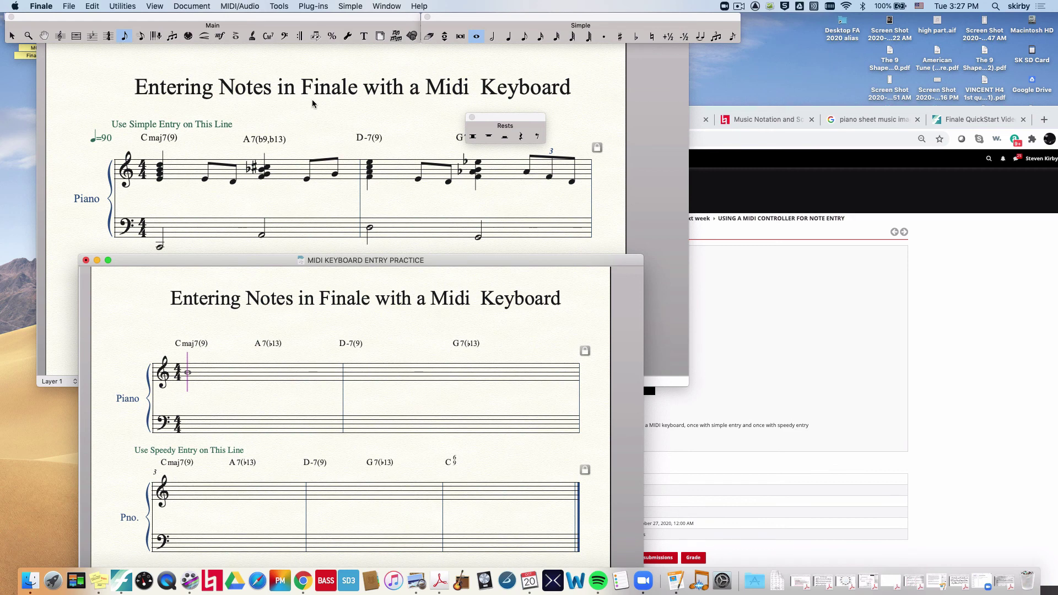
pyautogui.click(363, 5)
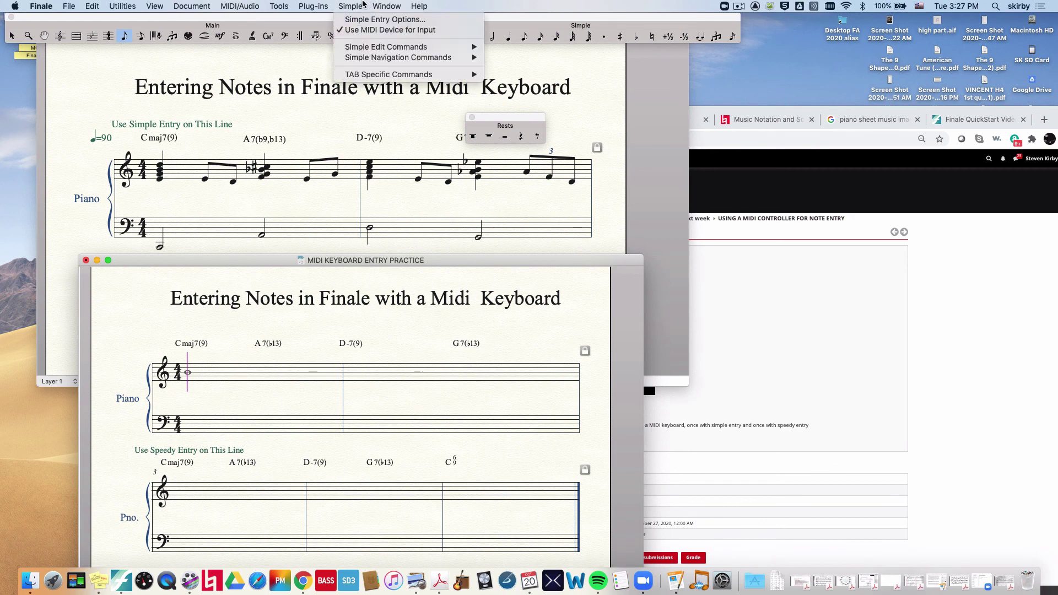
pyautogui.click(361, 30)
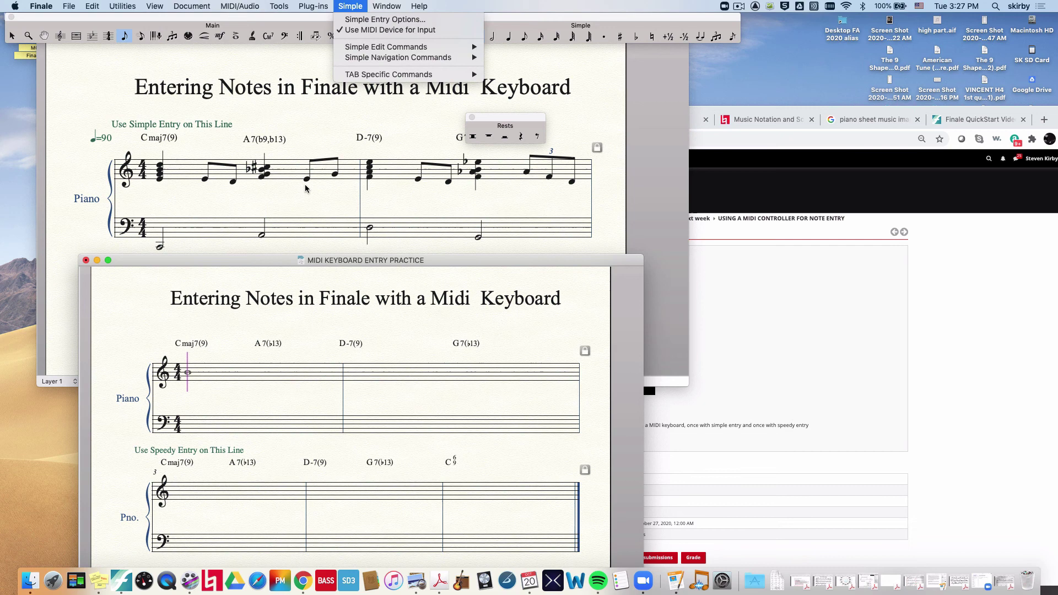
pyautogui.moveTo(251, 260); pyautogui.dragTo(247, 262)
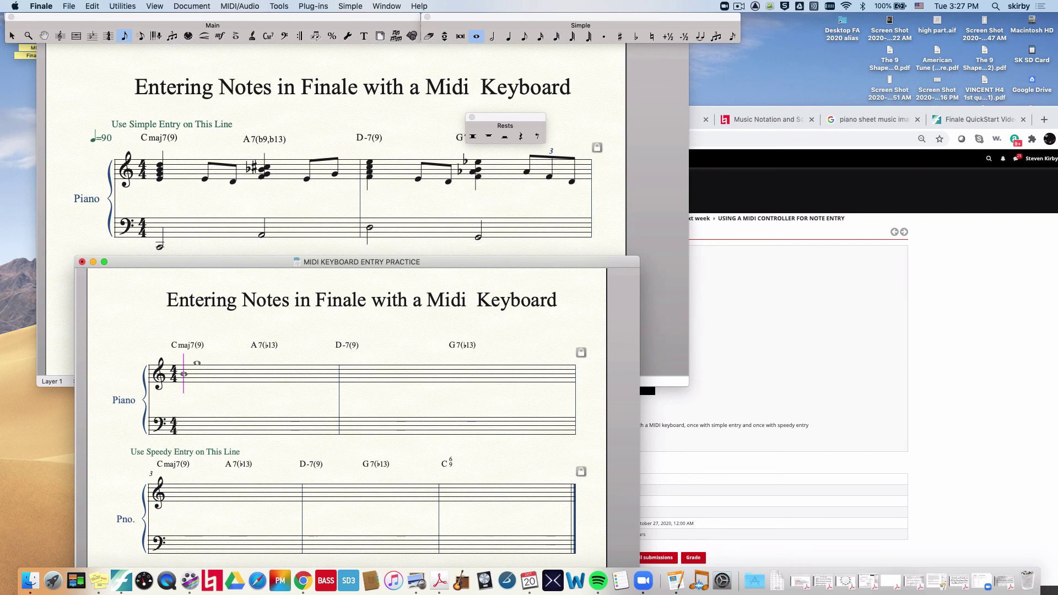
# - Move entry to the bass staff at half-note duration, undoing a mistaken first note
pyautogui.press('super+Down')
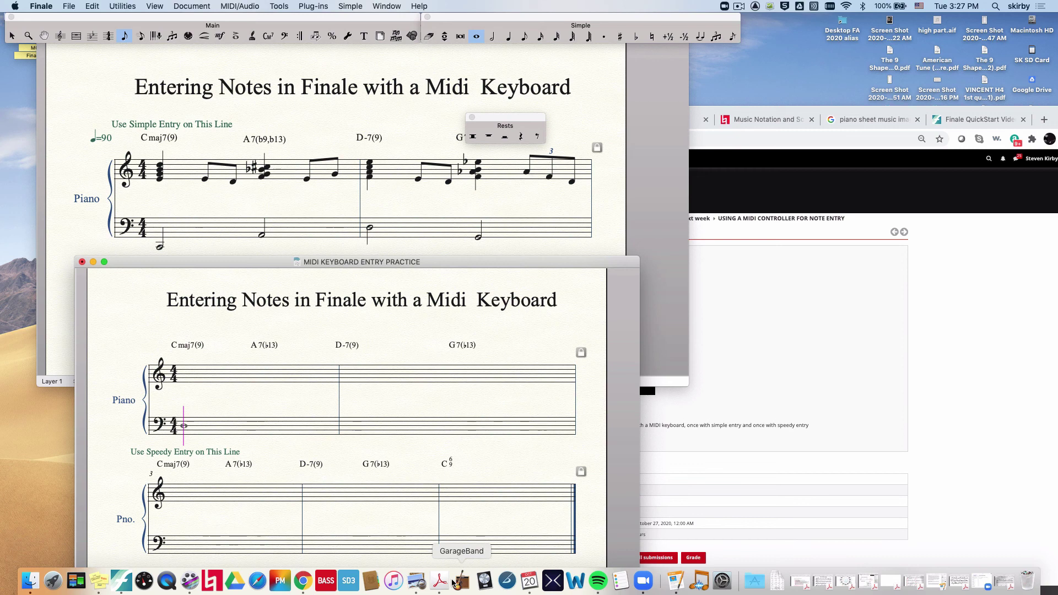
pyautogui.press('6')
pyautogui.press('Return')
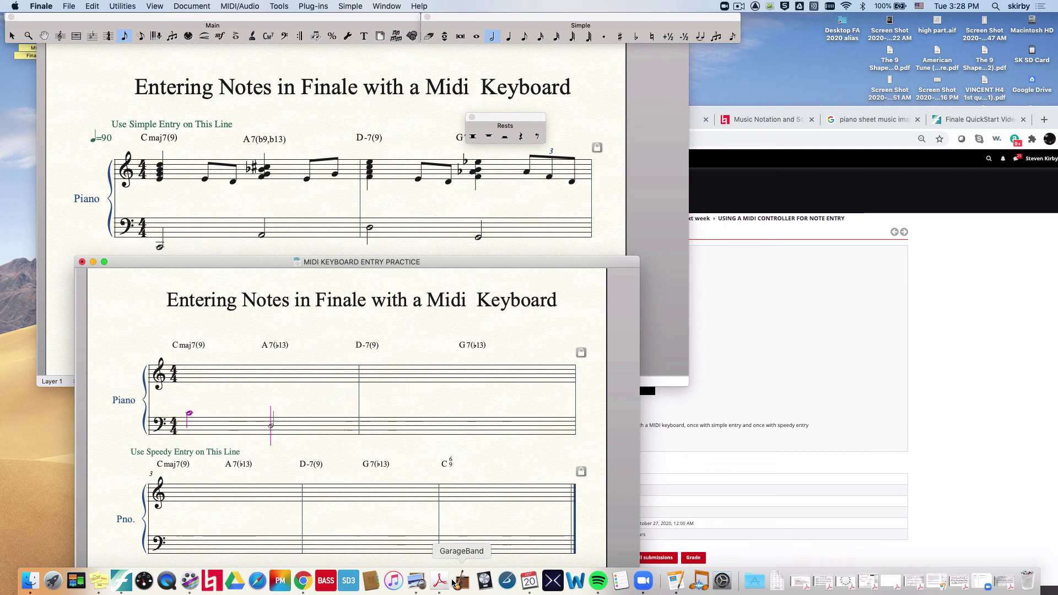
pyautogui.press('super+z')
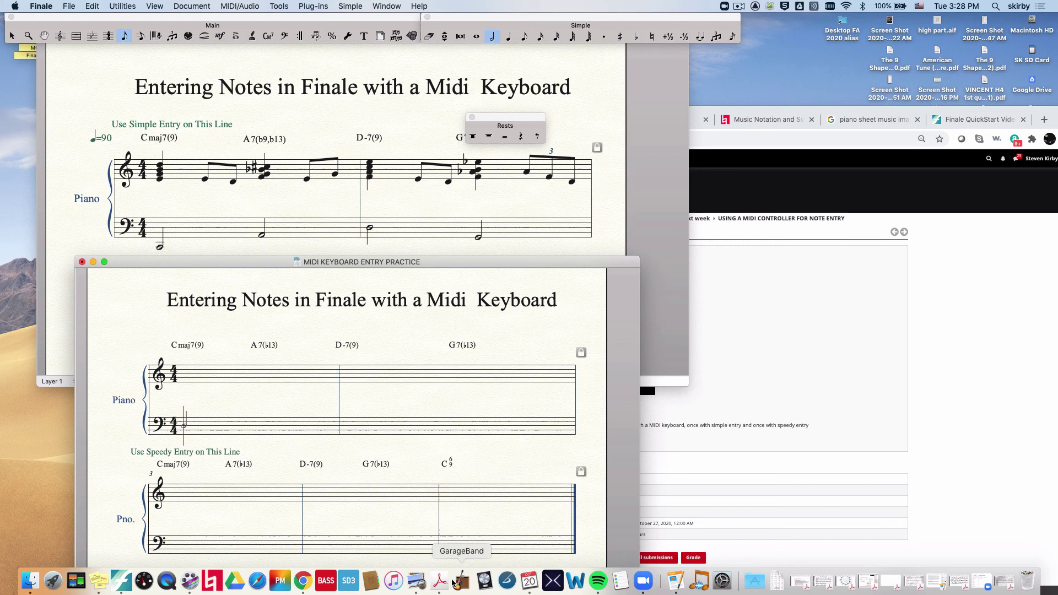
# - Enter bass half notes: low C on beat 1, beat 3, and the start of measure 2
pyautogui.press('6')
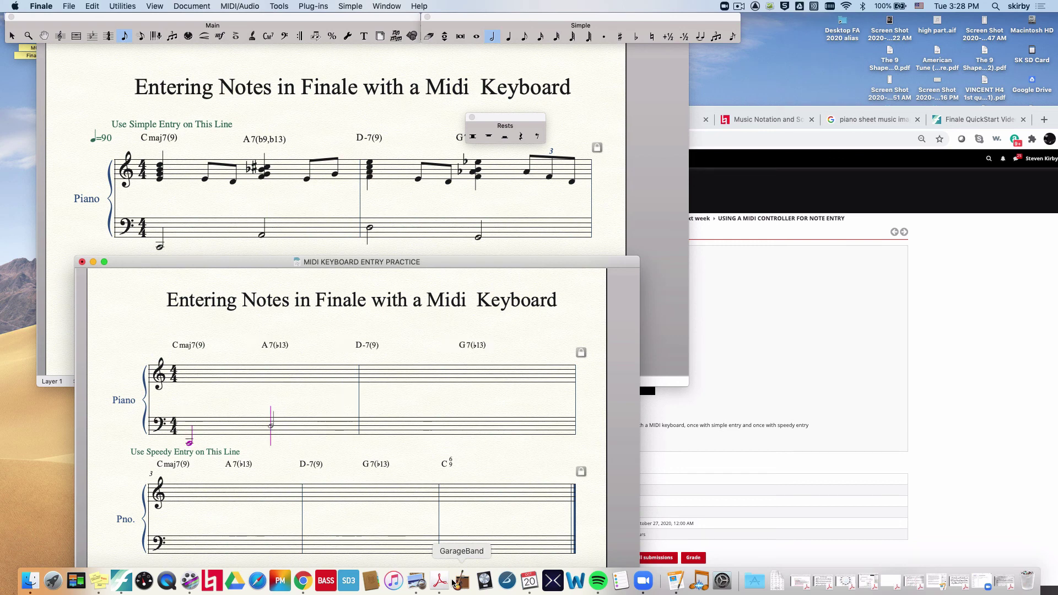
pyautogui.press('6')
pyautogui.press('6')
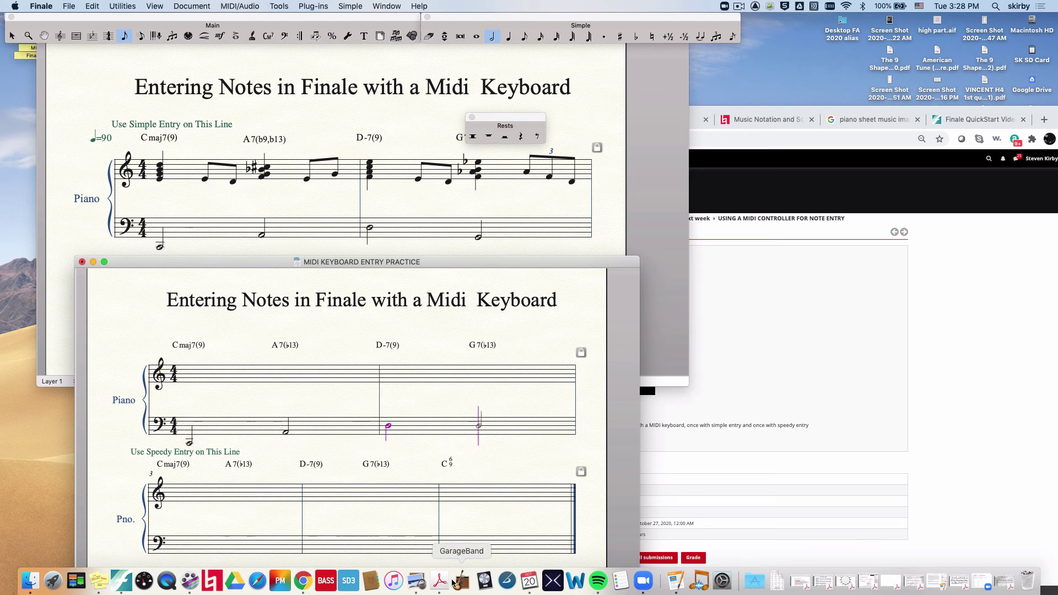
pyautogui.press('6')
# - Enter a quarter-note Cmaj7(9) chord at the start of treble measure 1
pyautogui.press('super+Up')
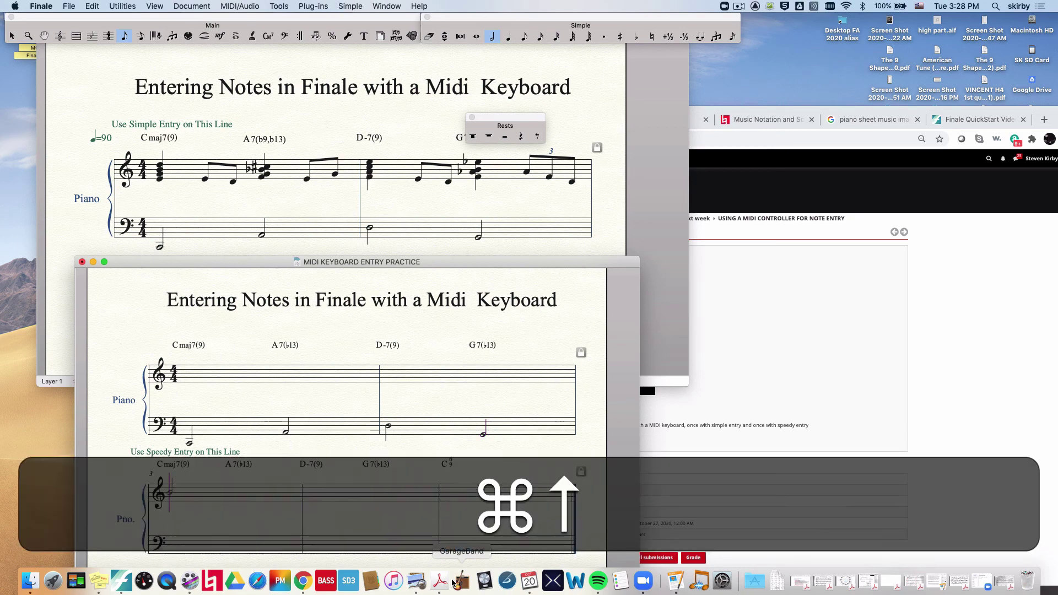
pyautogui.press('Left')
pyautogui.press('Left')
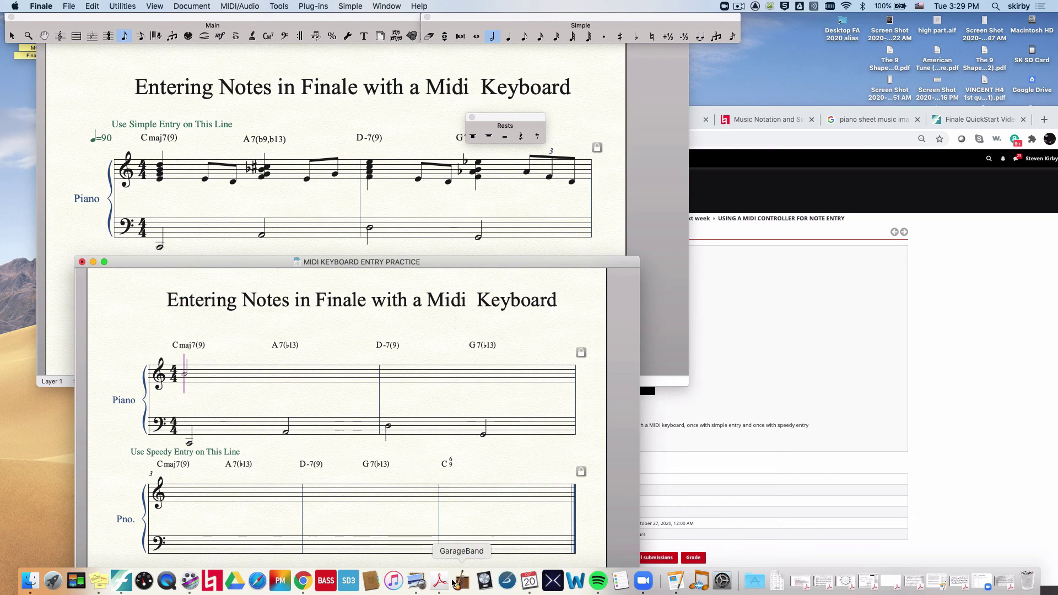
pyautogui.press('5')
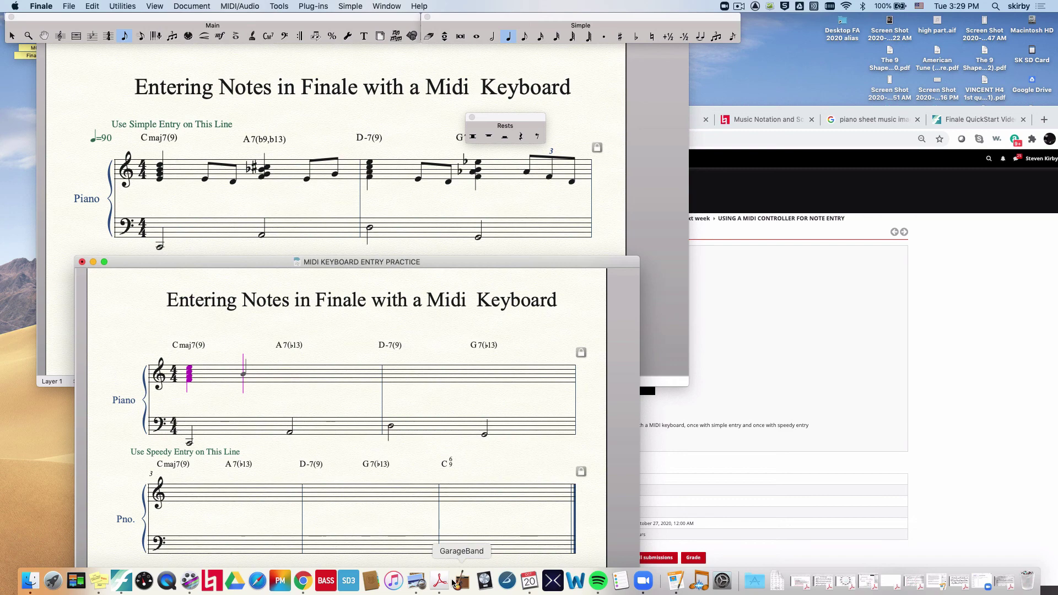
# - Add beamed eighth notes E and D, then a quarter-note chord under A7(b13)
pyautogui.press('4')
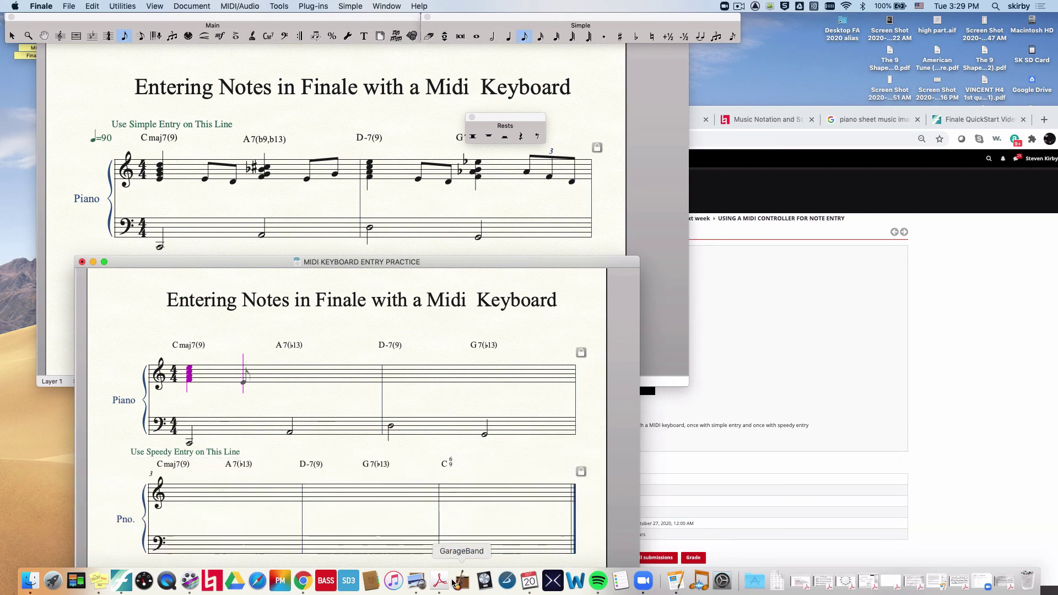
pyautogui.press('Return')
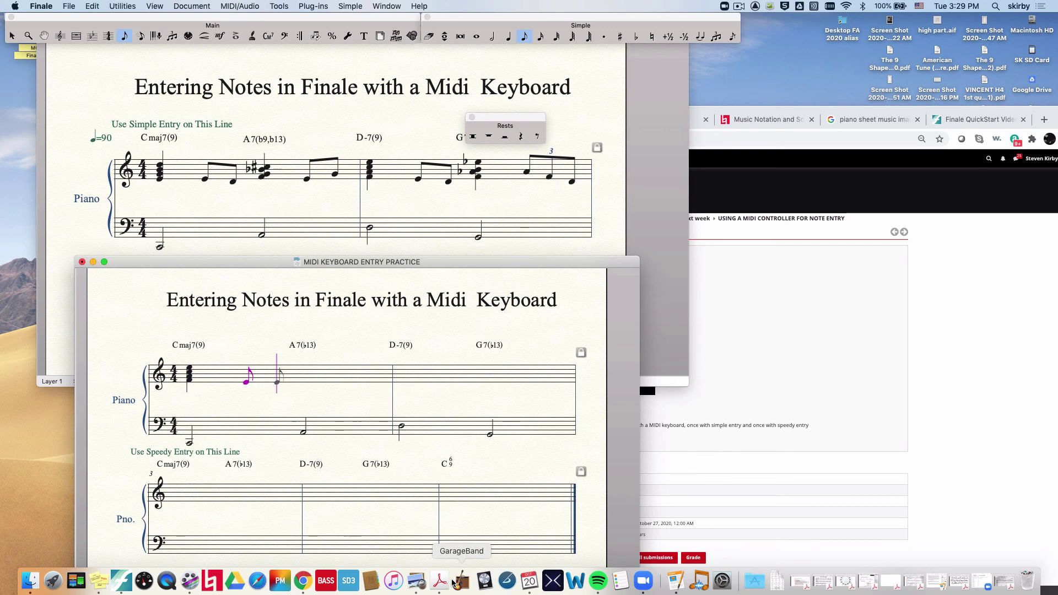
pyautogui.press('Return')
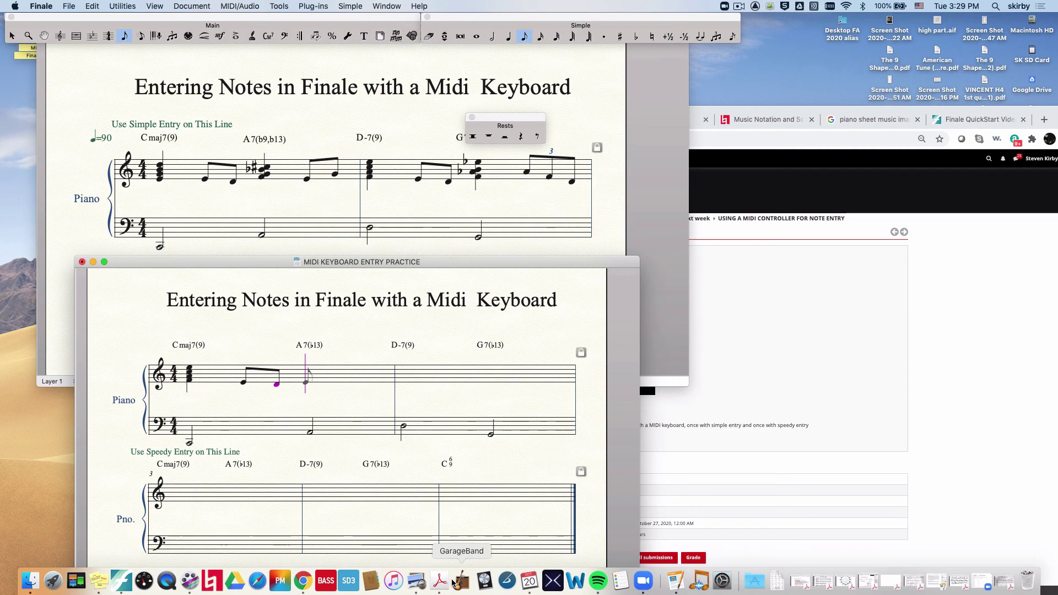
pyautogui.press('5')
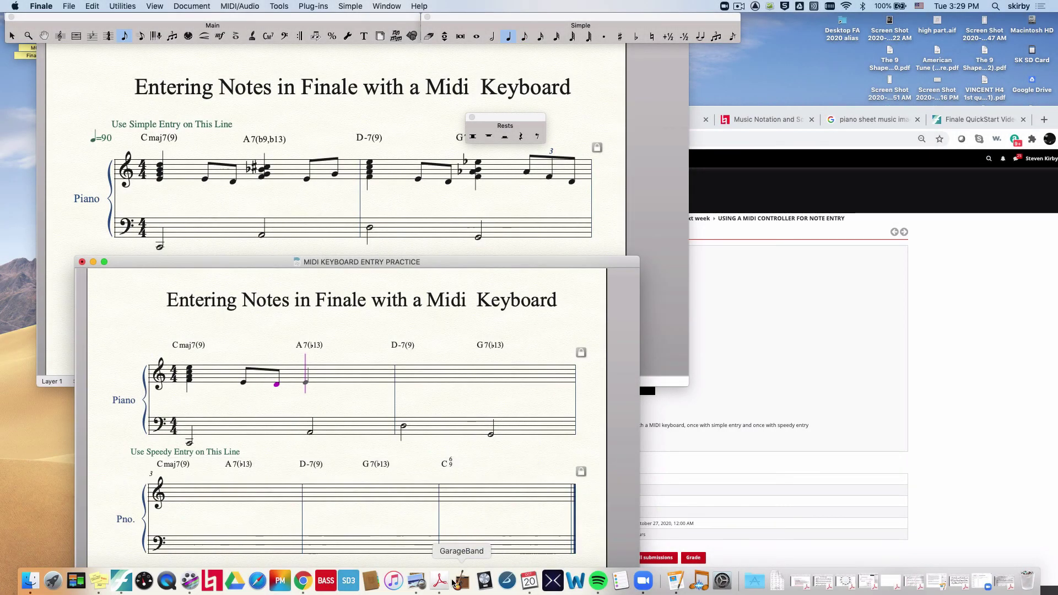
pyautogui.press('5')
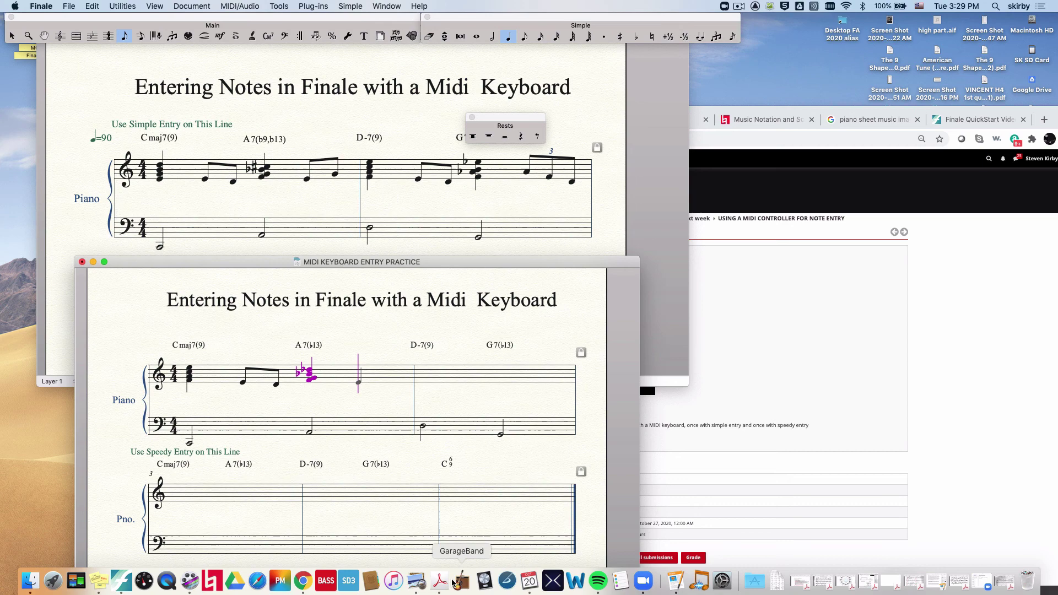
# - Respell the A7(♭13) chord's flat note as a sharp, then continue with eighth-note entry
pyautogui.press('super')
pyautogui.press('super+Up')
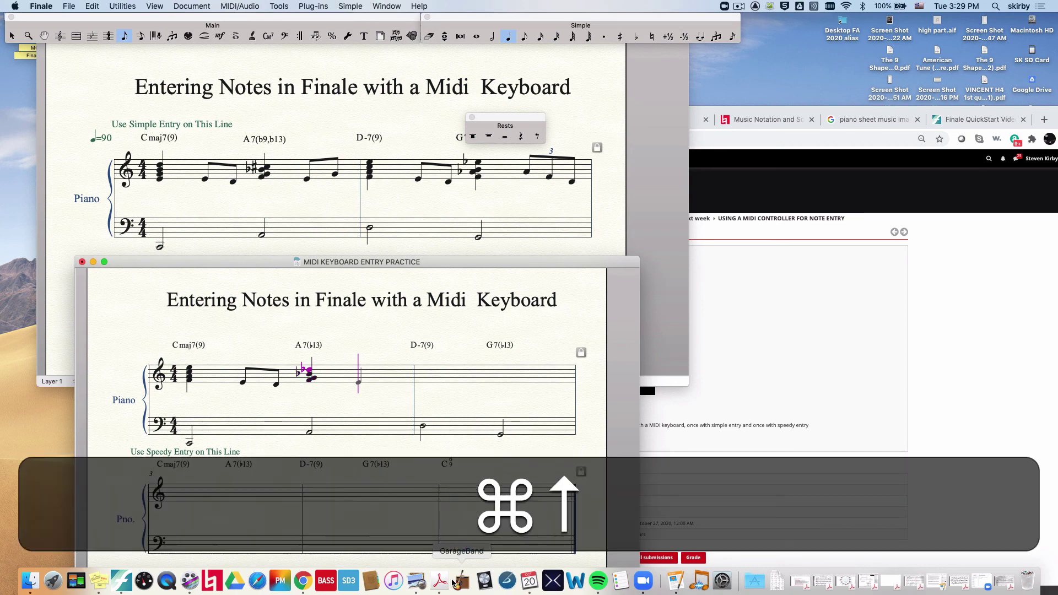
pyautogui.press('super')
pyautogui.press('\\')
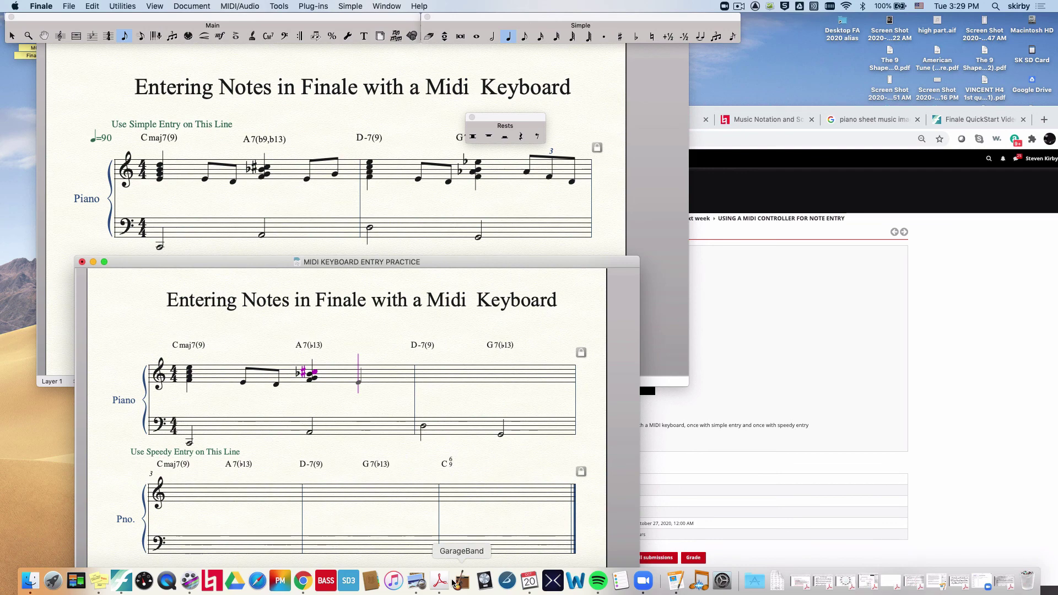
pyautogui.press('Right')
pyautogui.press('Left')
pyautogui.press('4')
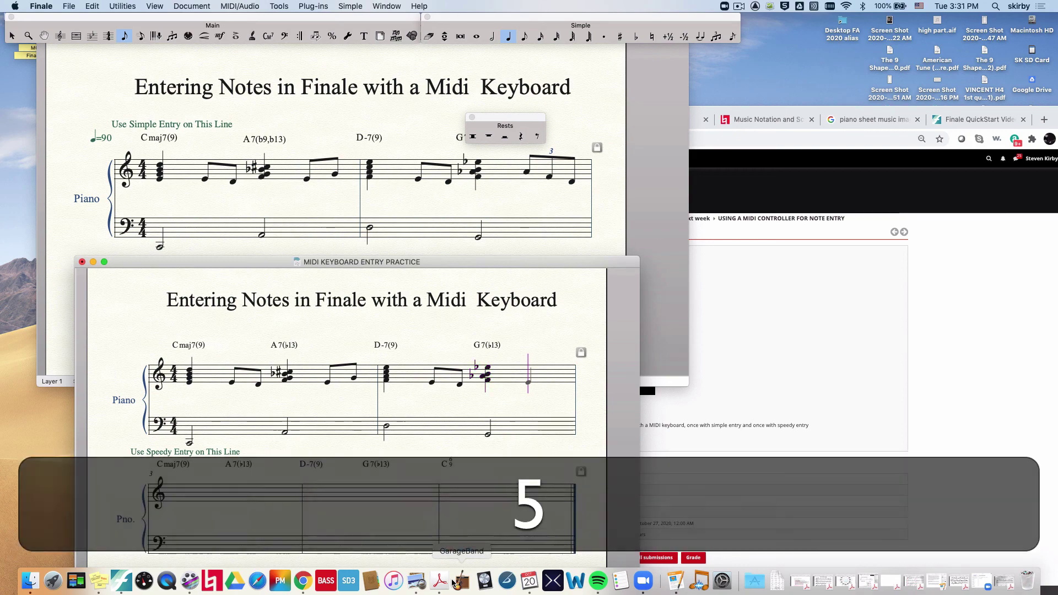
# - Enter three eighth-note triplets to close measure 2 of the treble staff
pyautogui.press('4')
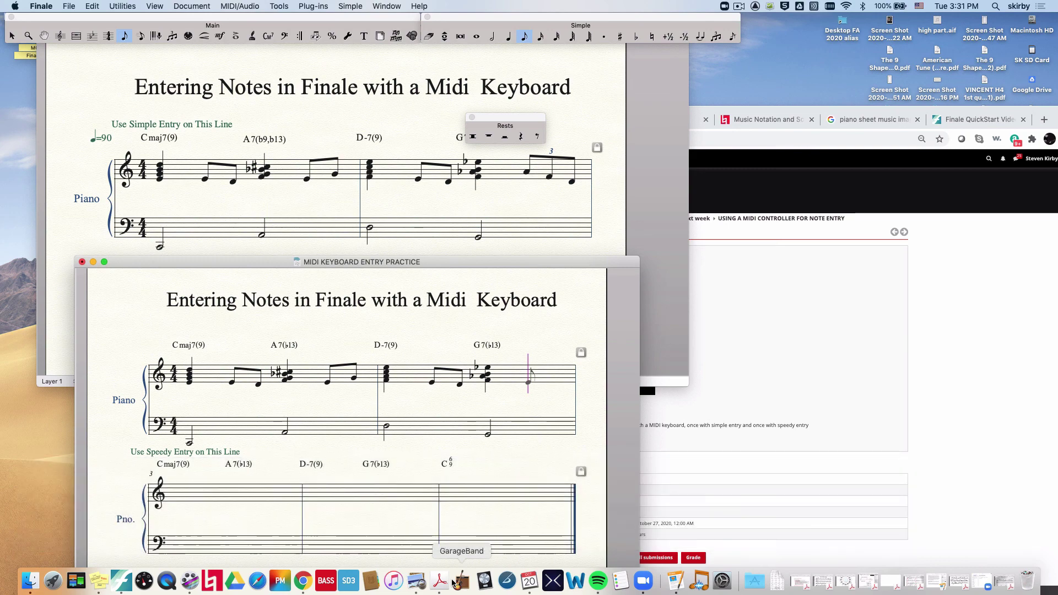
pyautogui.press('9')
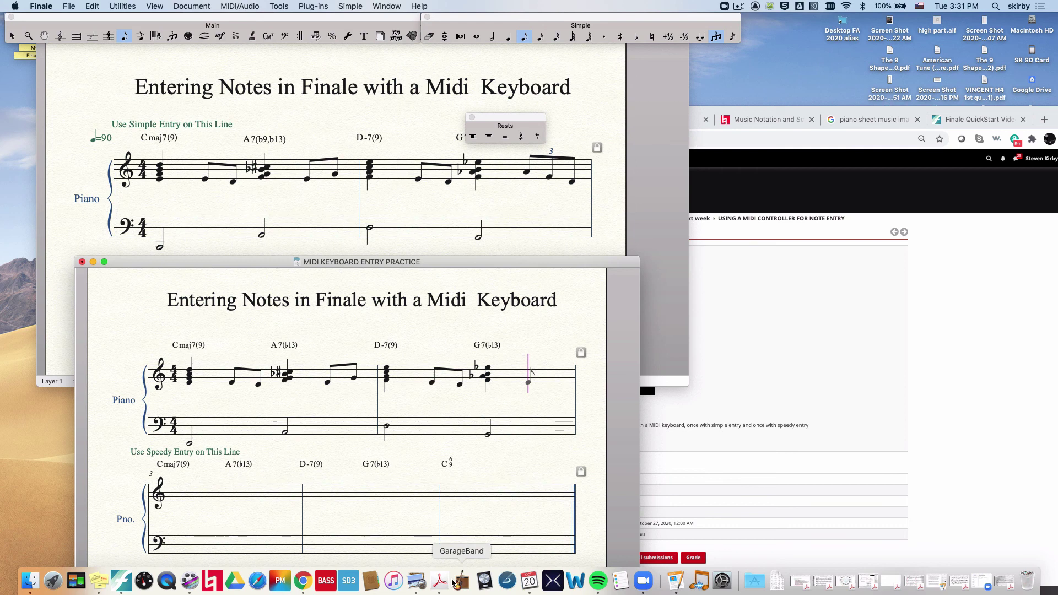
pyautogui.press('Return')
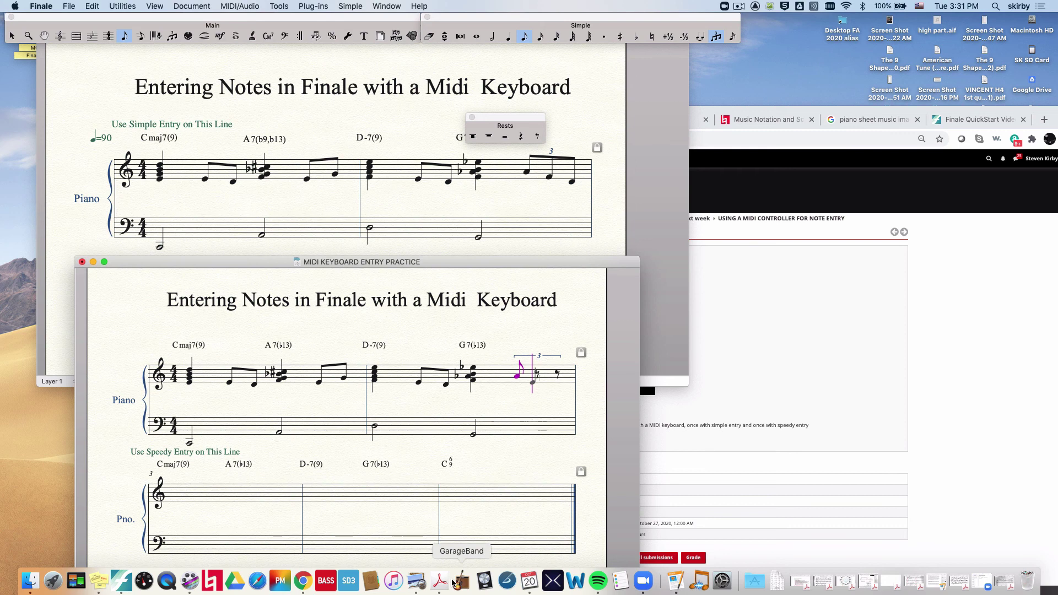
pyautogui.press('Return')
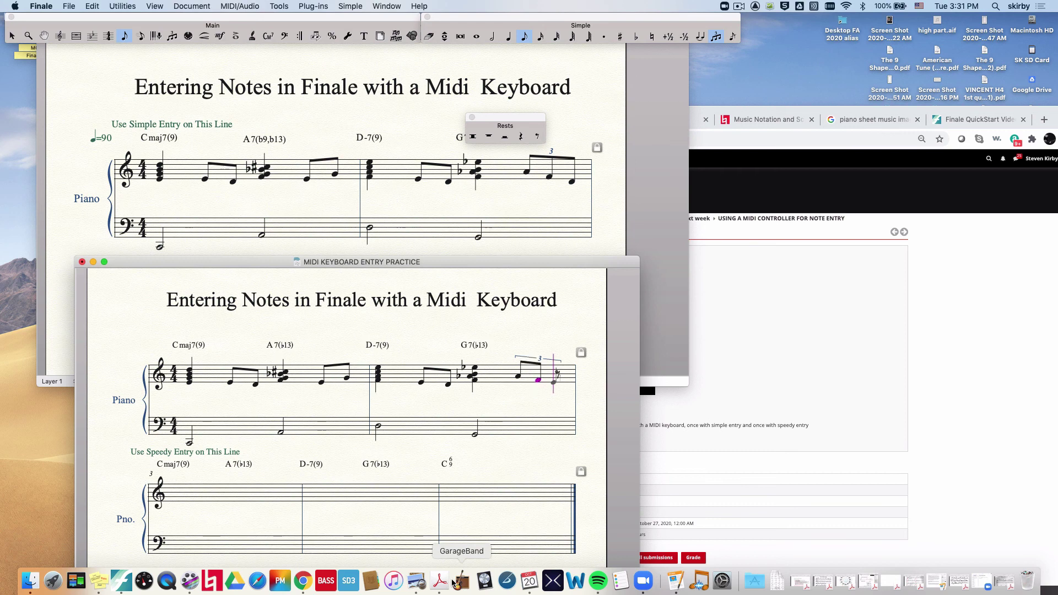
pyautogui.press('Return')
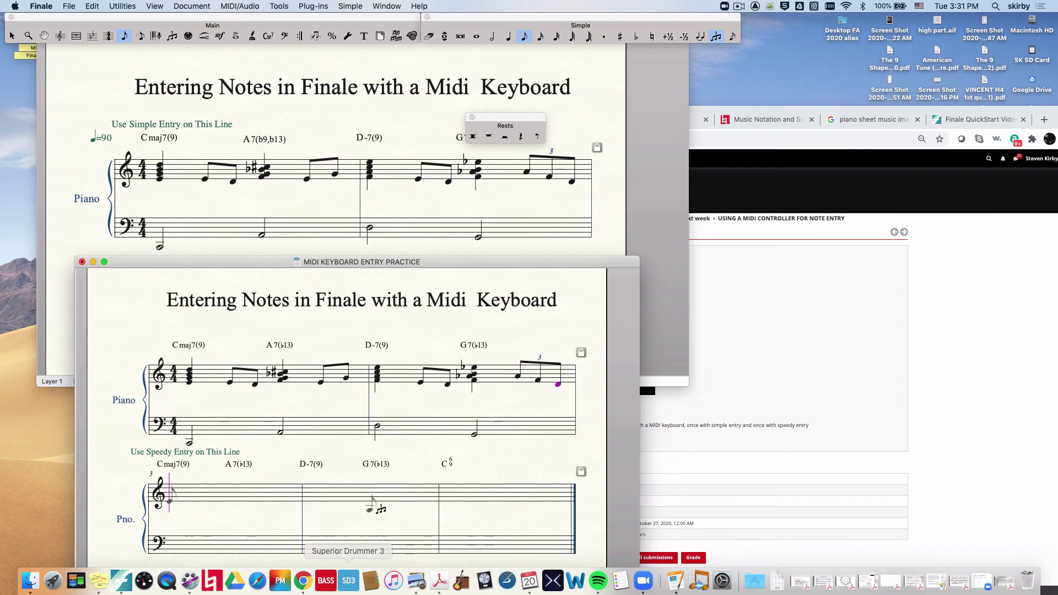
# - Return to quarter-note duration and turn off triplet entry
pyautogui.press('5')
pyautogui.scroll(-3, 366, 449)
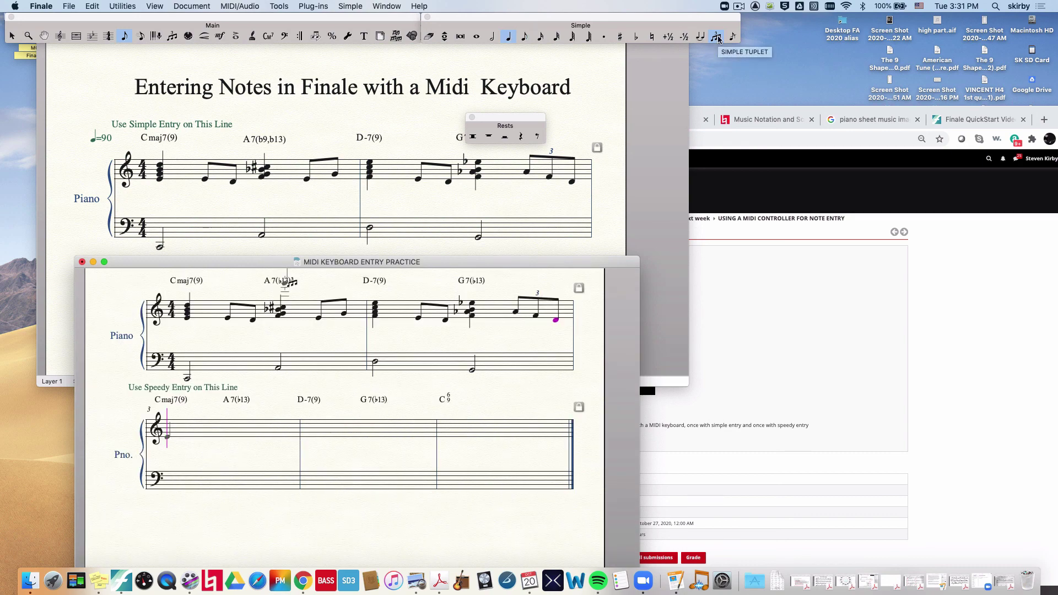
pyautogui.click(717, 39)
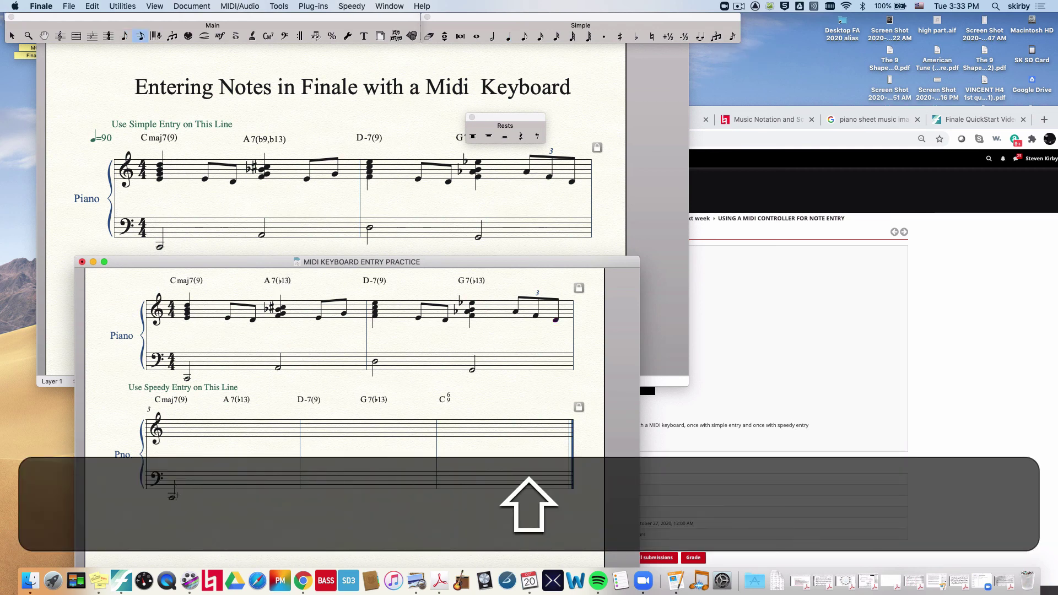
# - Switch to the Speedy Entry tool and review its Speedy menu settings unchanged
pyautogui.click(139, 36)
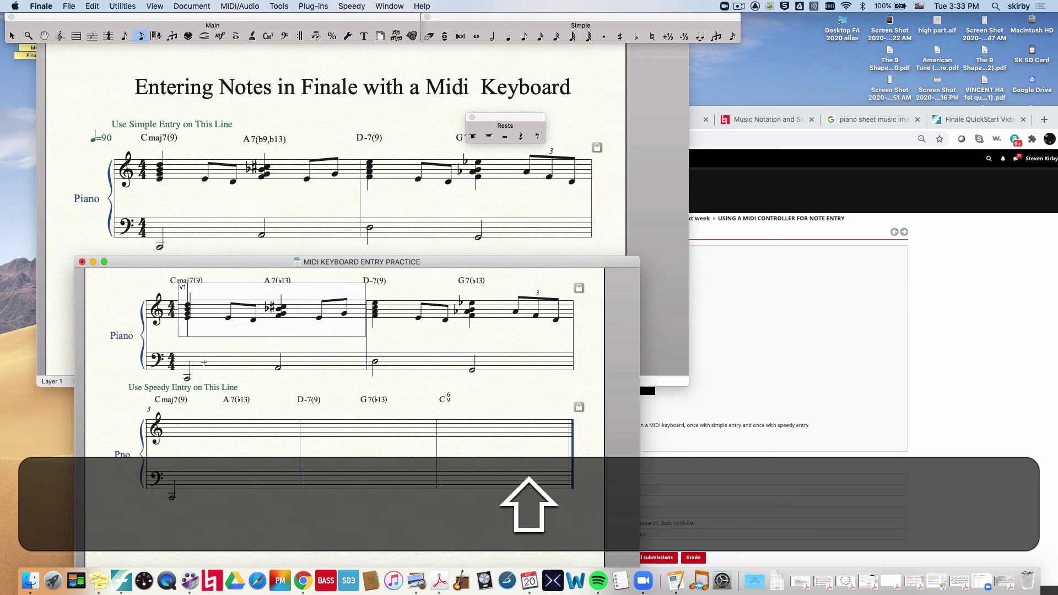
pyautogui.click(351, 7)
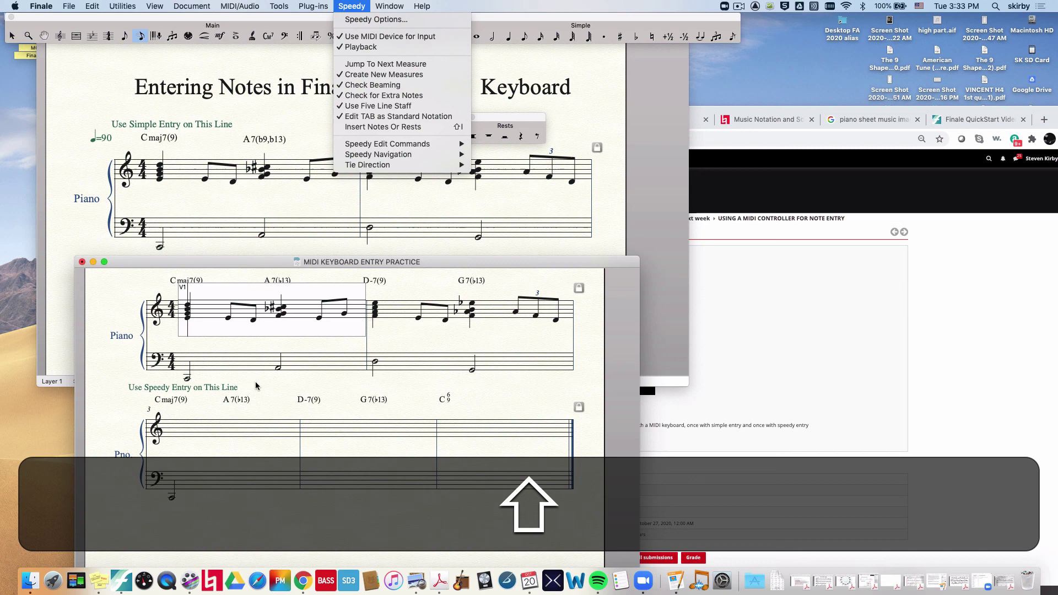
pyautogui.click(206, 485)
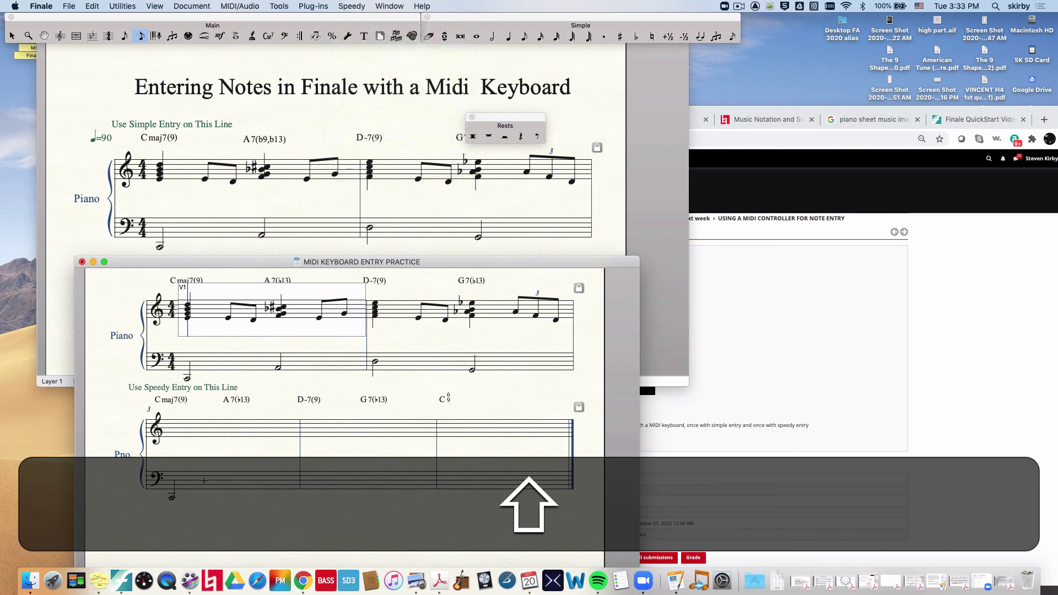
# - Delete the stray low note in the first Speedy bass measure and enter two half notes
pyautogui.click(197, 479)
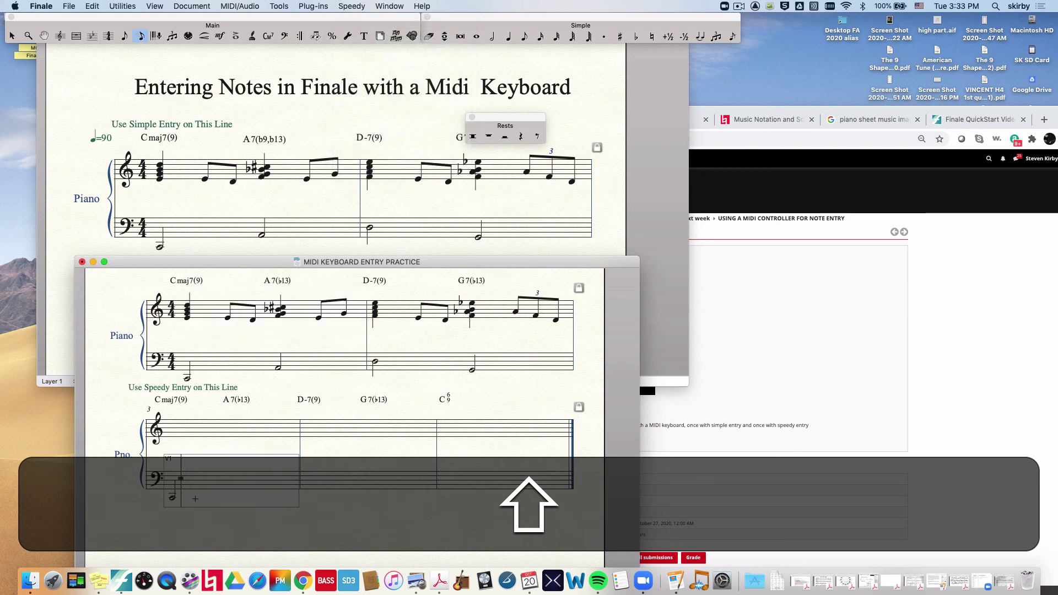
pyautogui.press('Left')
pyautogui.hotkey('shift', 'BackSpace')
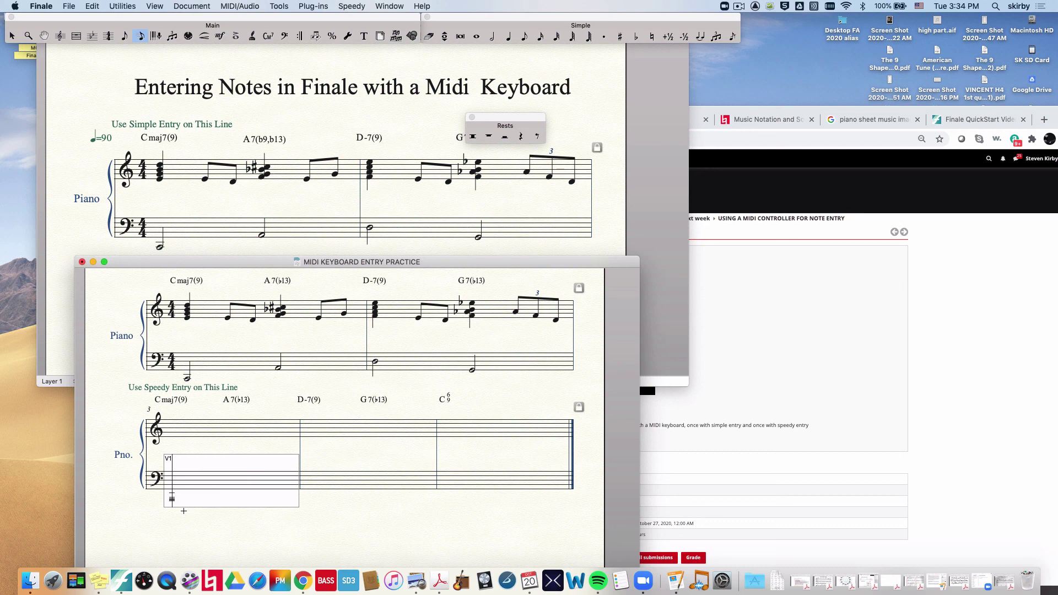
pyautogui.press('6')
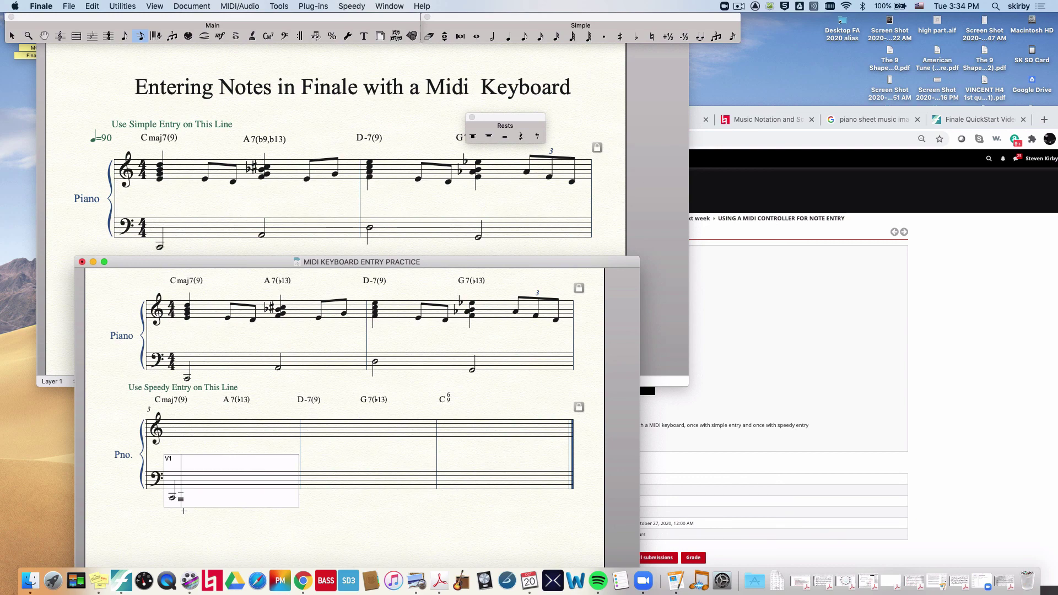
pyautogui.press('6')
pyautogui.press('Right')
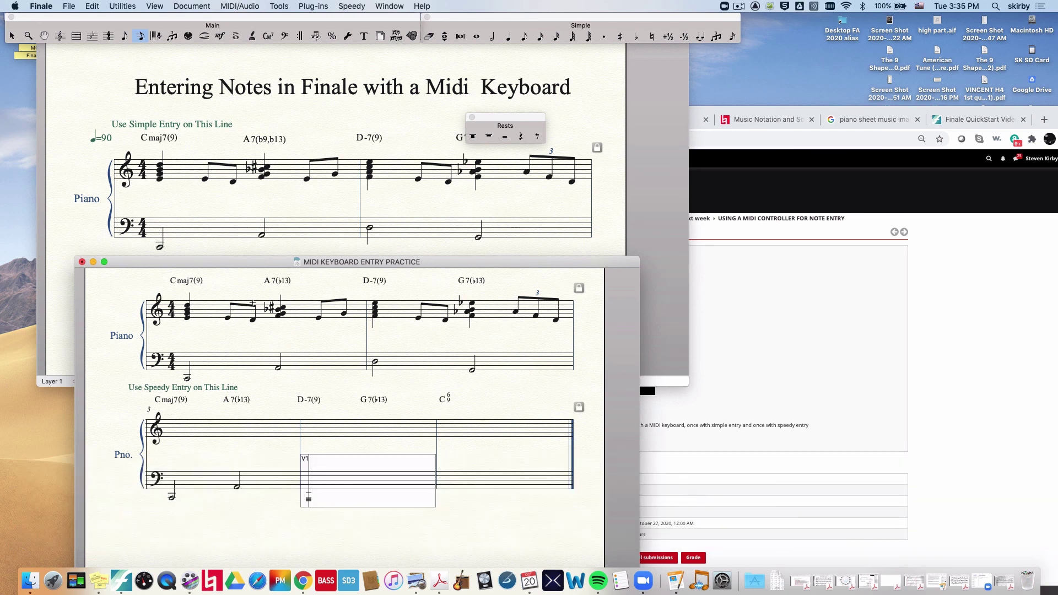
# - Add half-note bass notes under D-7(9) and G7(♭13), then set whole-note duration
pyautogui.click(349, 8)
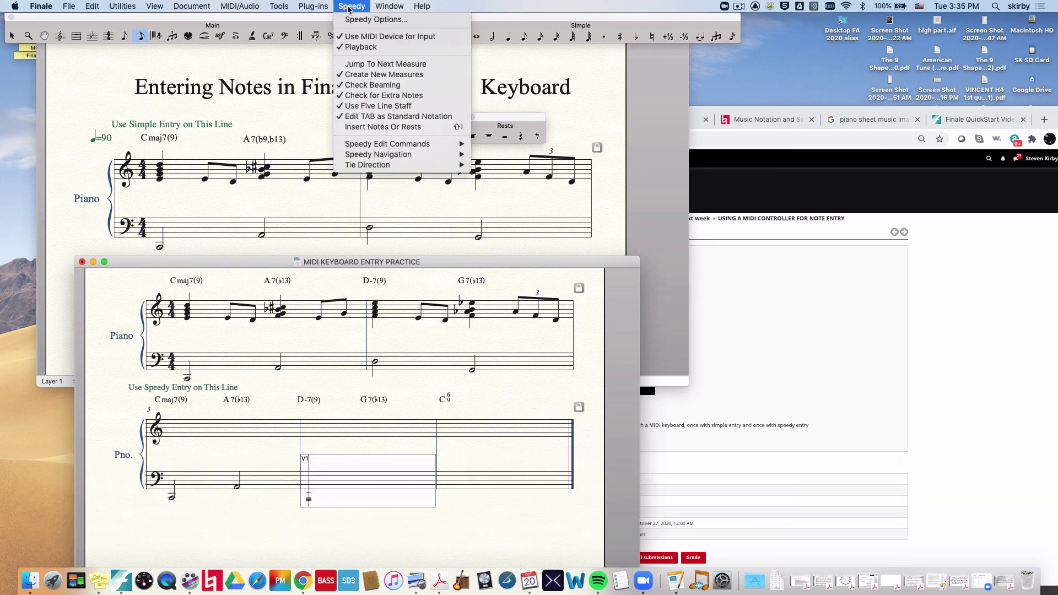
pyautogui.click(360, 65)
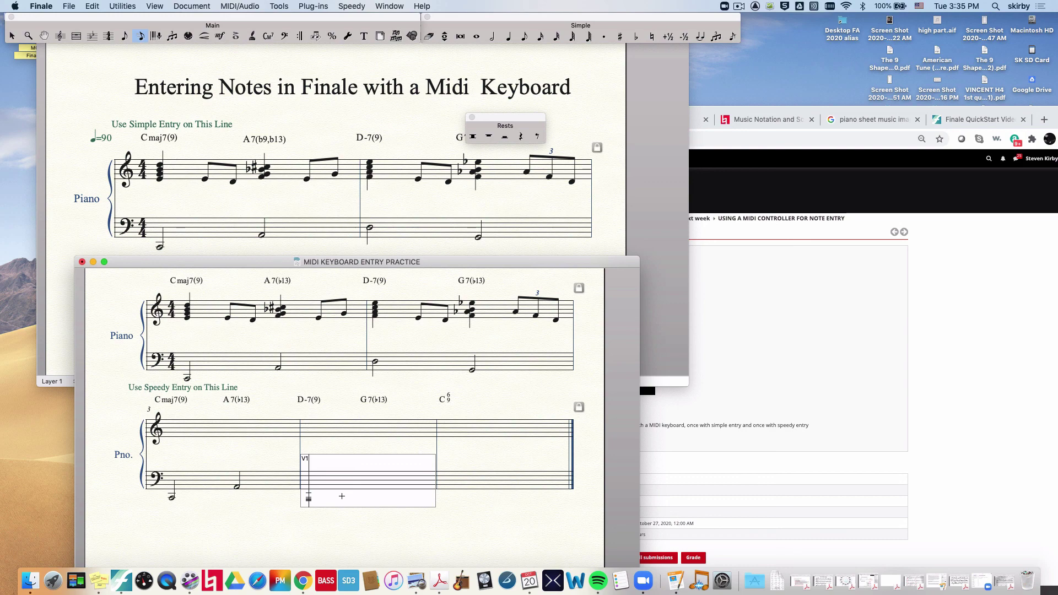
pyautogui.press('6')
pyautogui.press('6')
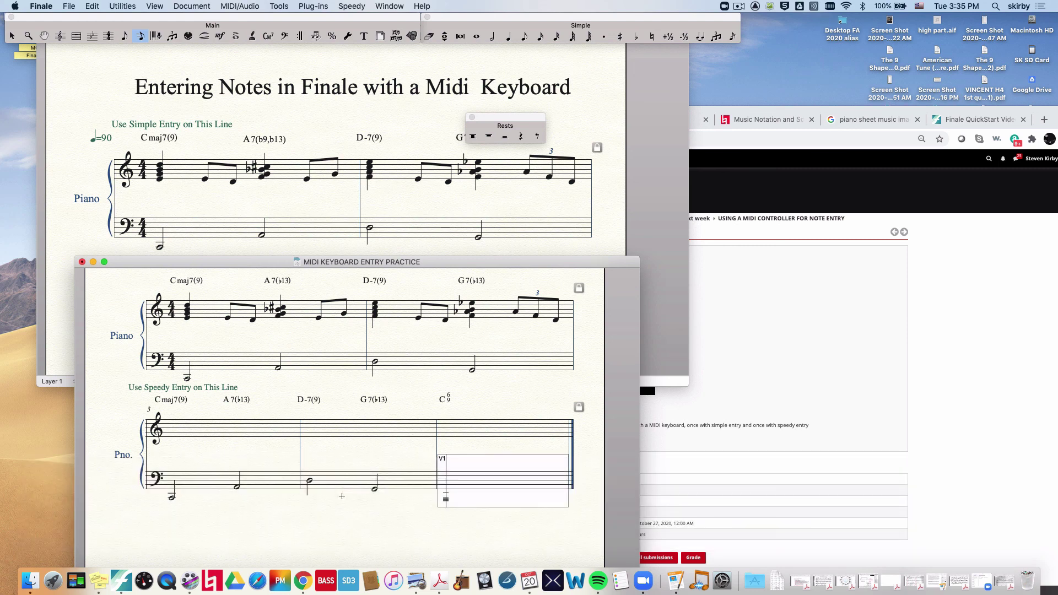
pyautogui.press('7')
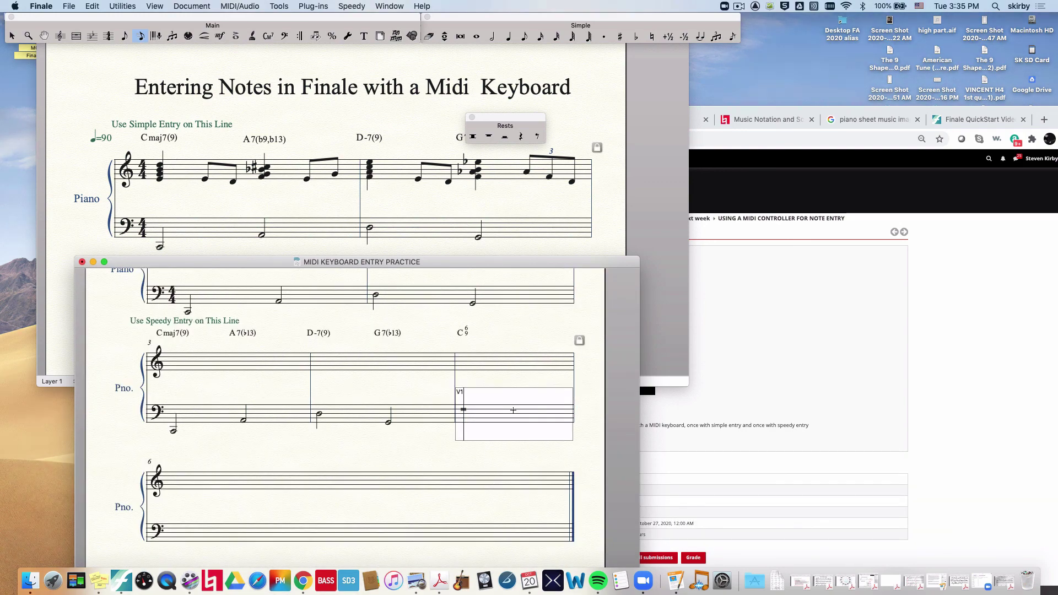
# - Enter the low whole note under C6/9 and delete the empty sixth measure
pyautogui.press('7')
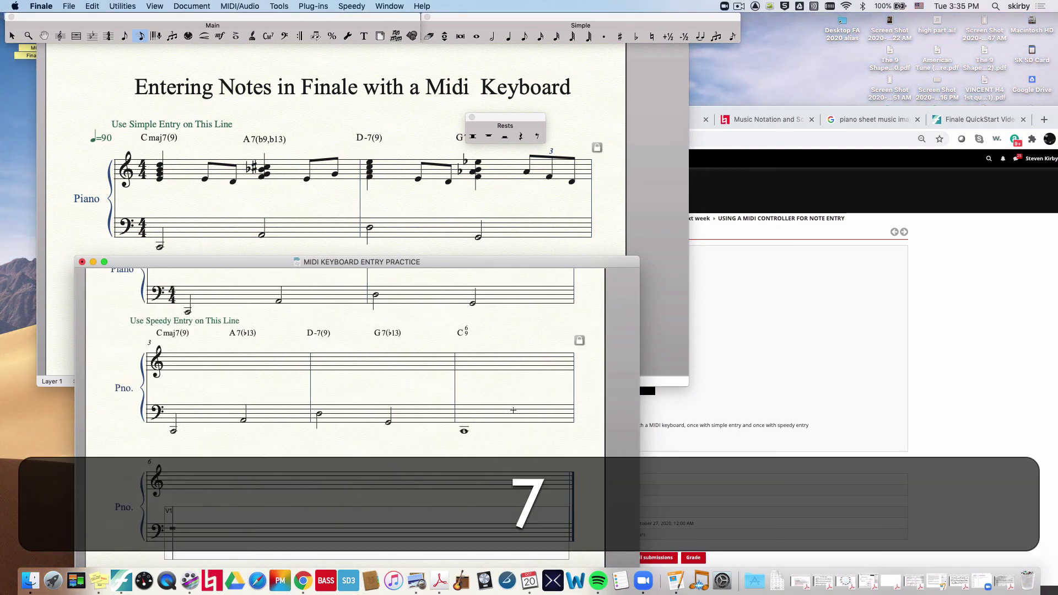
pyautogui.press('Escape')
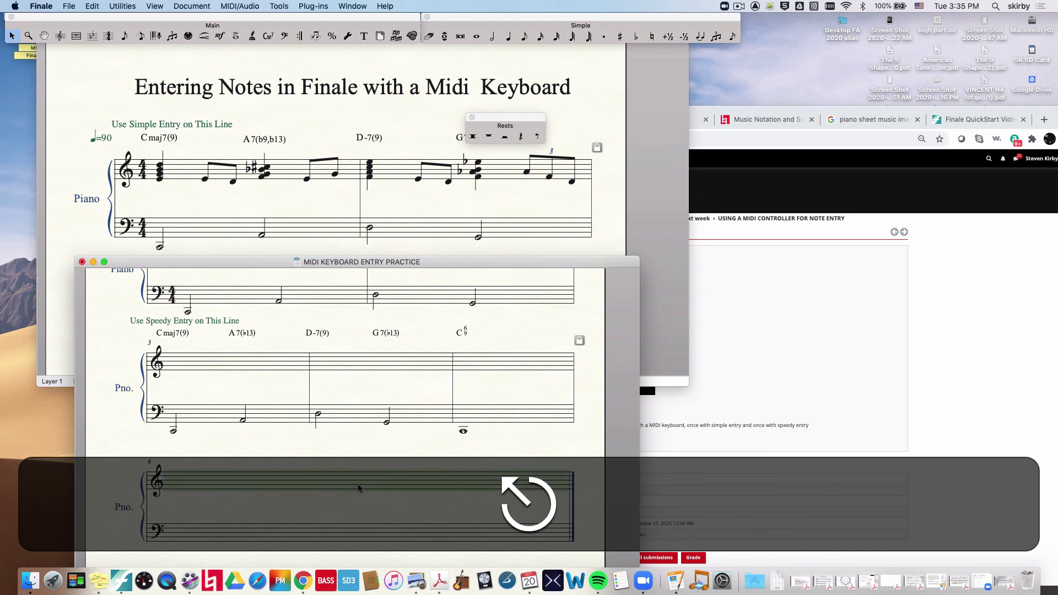
pyautogui.press('shift')
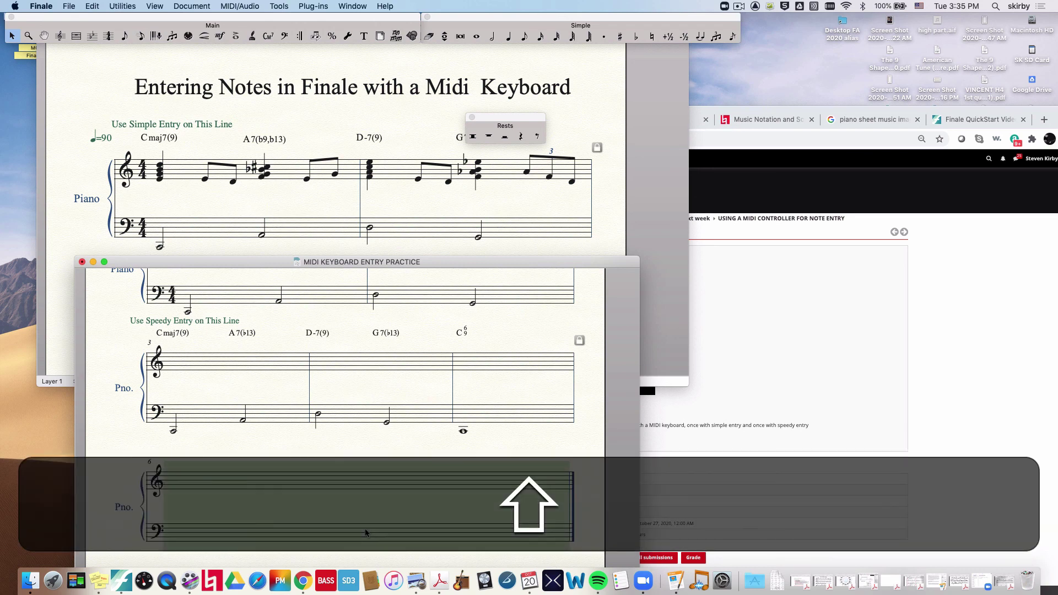
pyautogui.press('BackSpace')
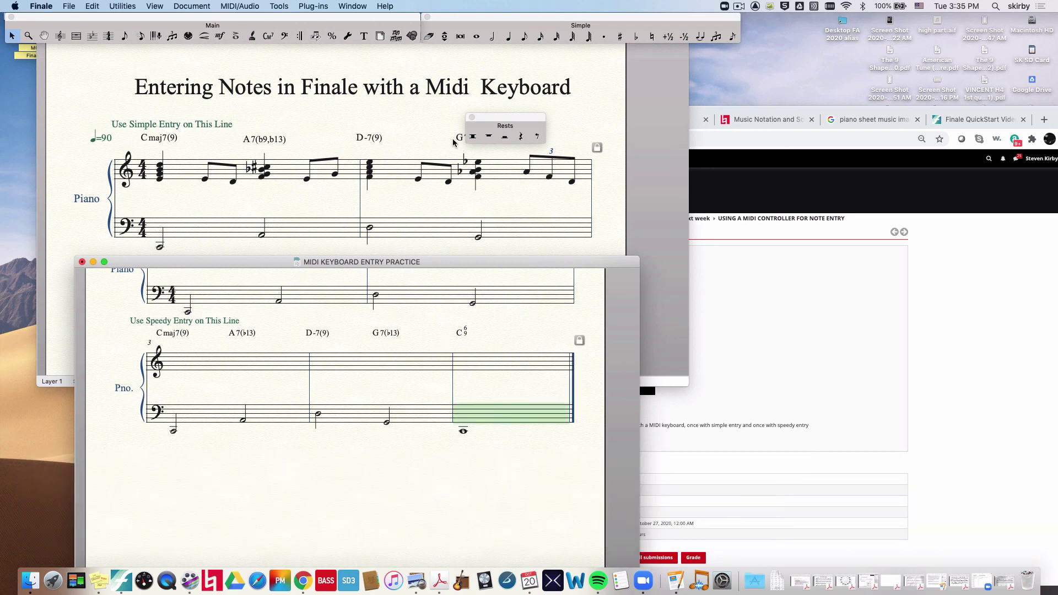
# - Reselect the Speedy Entry tool and check the Speedy menu settings
pyautogui.click(352, 6)
pyautogui.moveTo(376, 6)
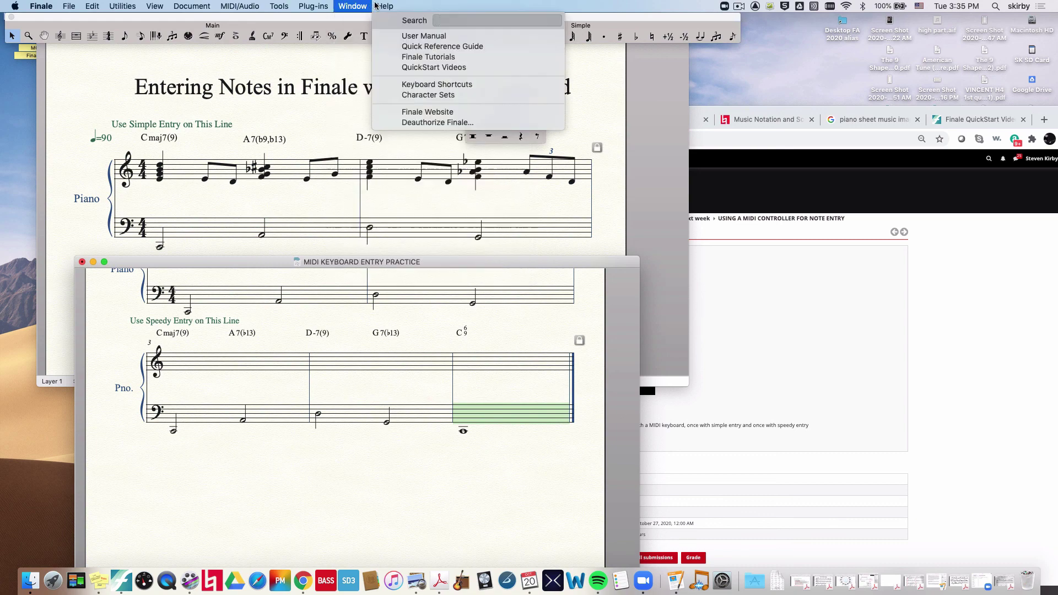
pyautogui.moveTo(313, 6)
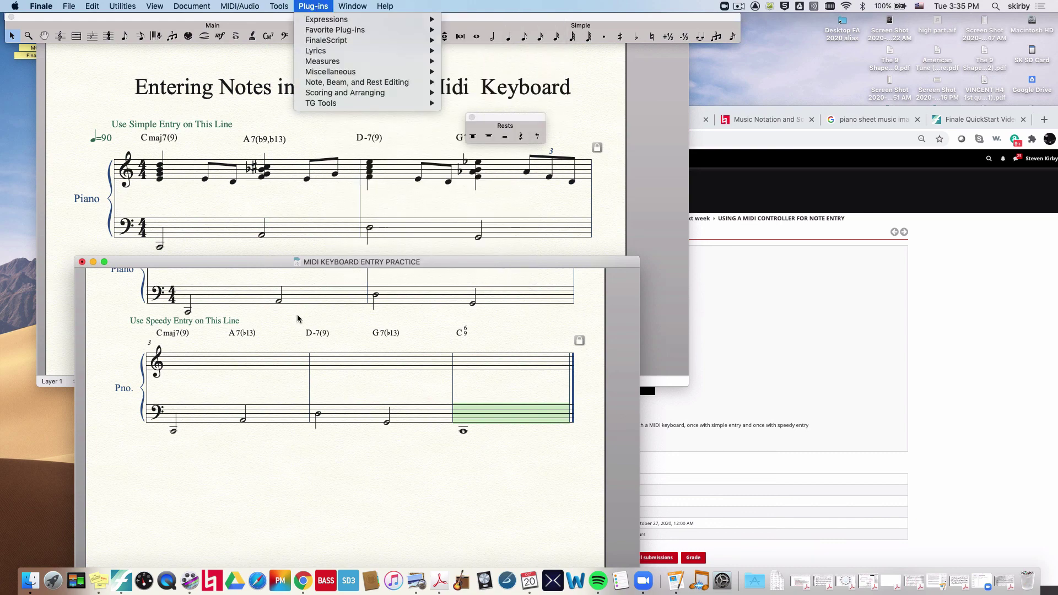
pyautogui.click(297, 364)
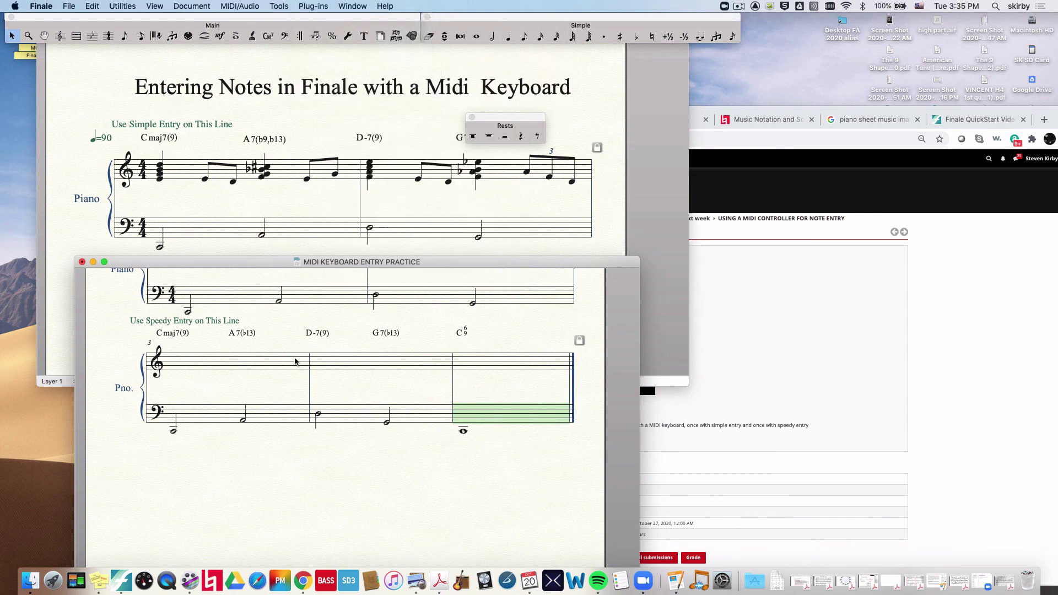
pyautogui.click(141, 38)
pyautogui.click(347, 6)
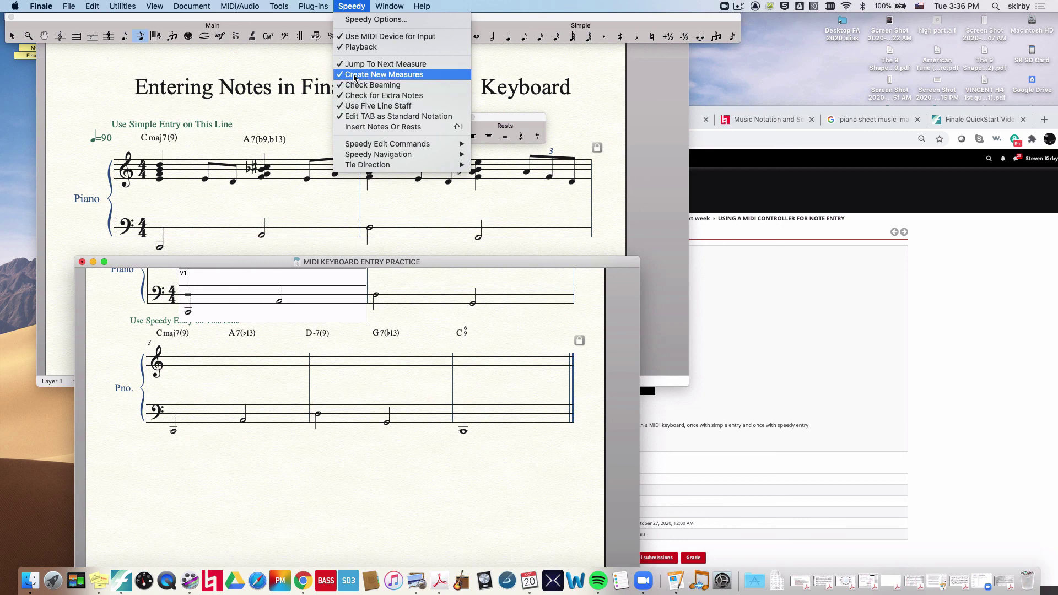
# - In Speedy Entry measure 1, enter the Cmaj7(9) quarter-note chord followed by two eighth notes
pyautogui.click(326, 381)
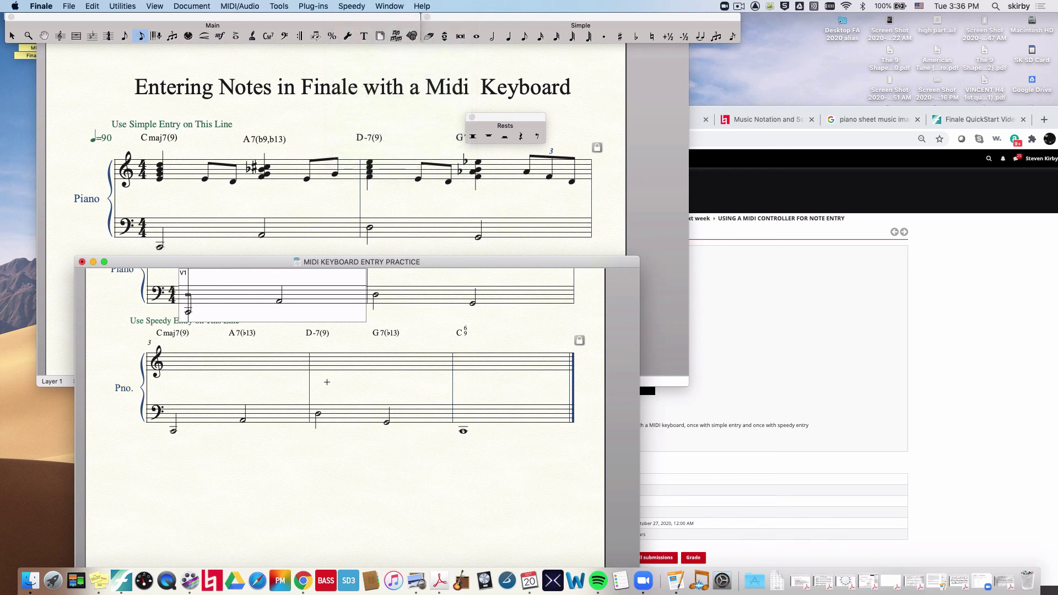
pyautogui.scroll(2, 327, 382)
pyautogui.scroll(-1, 325, 386)
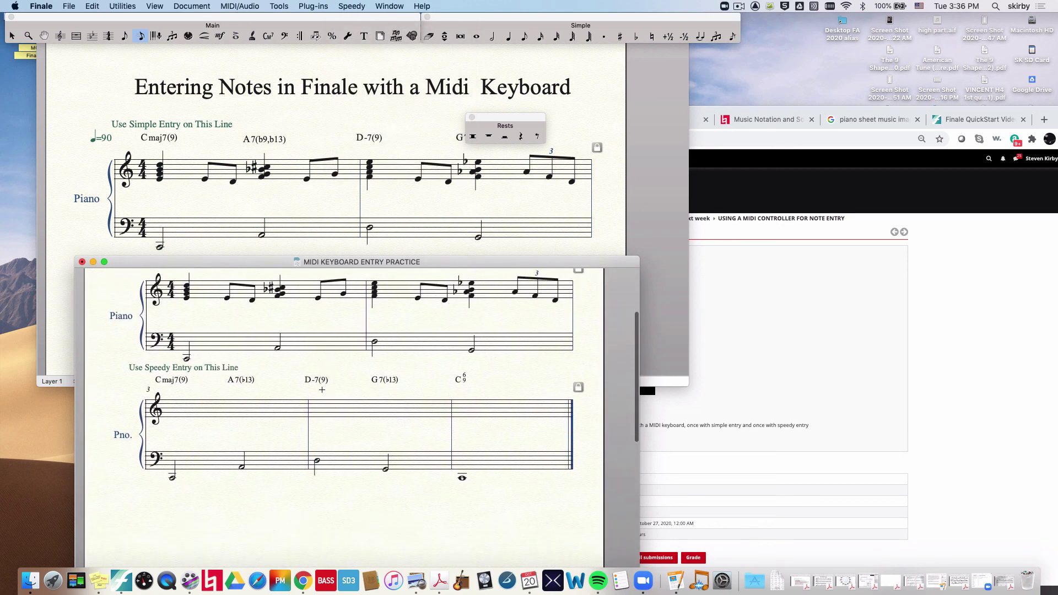
pyautogui.click(184, 421)
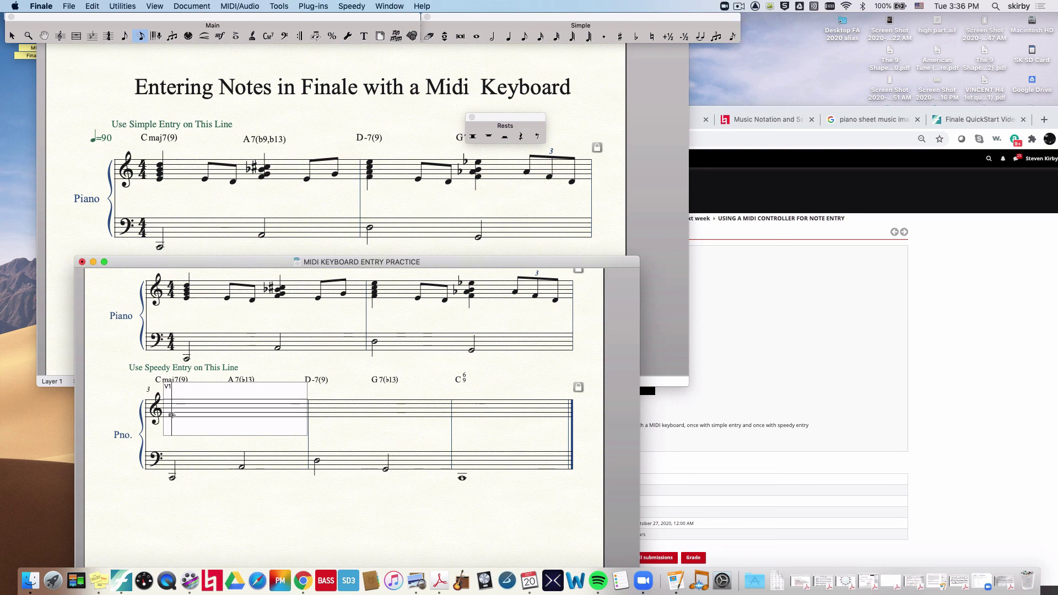
pyautogui.press('5')
pyautogui.press('4')
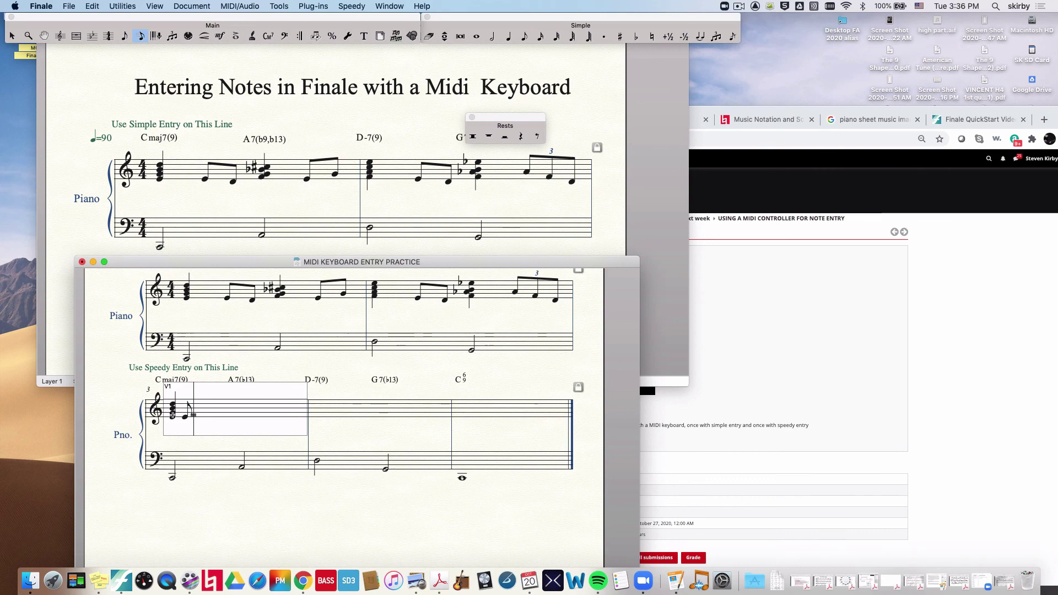
pyautogui.press('4')
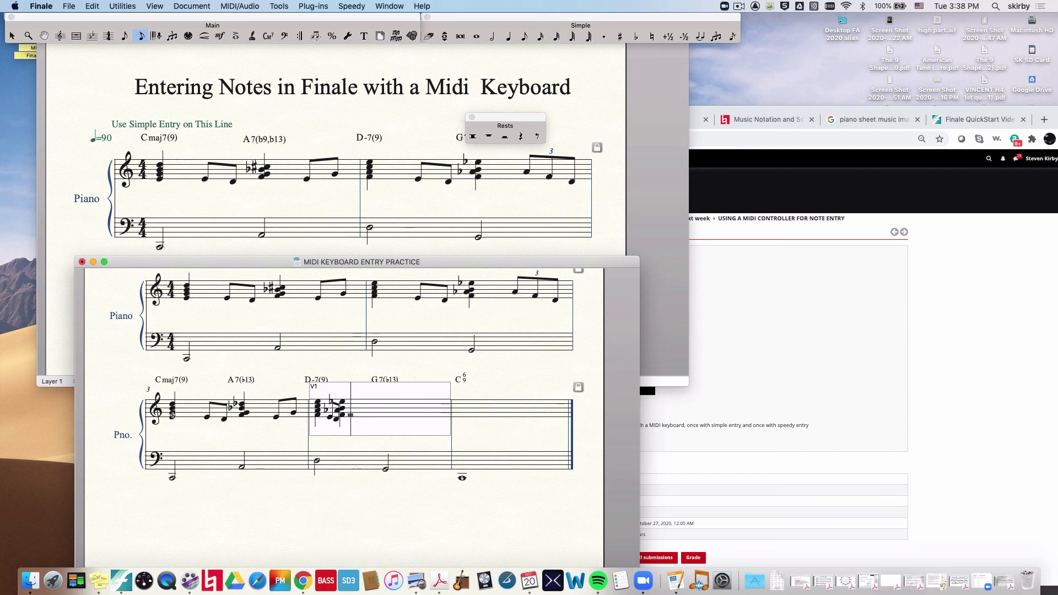
# - Close measure 2 with a triplet of eighth notes
pyautogui.press('alt')
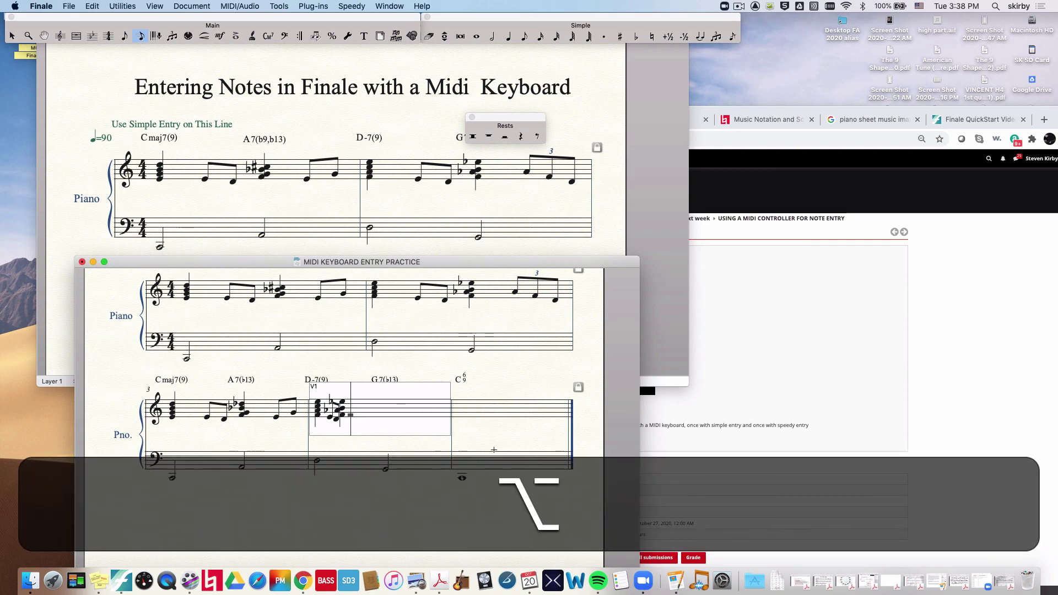
pyautogui.hotkey('alt', '3')
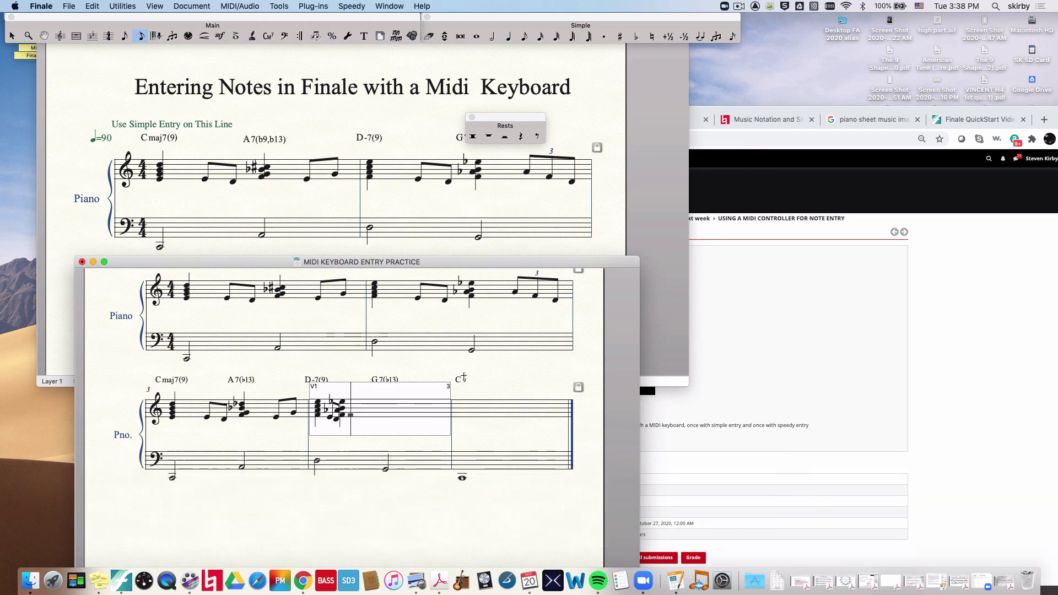
pyautogui.click(450, 394)
pyautogui.click(449, 394)
pyautogui.hotkey('alt', '3')
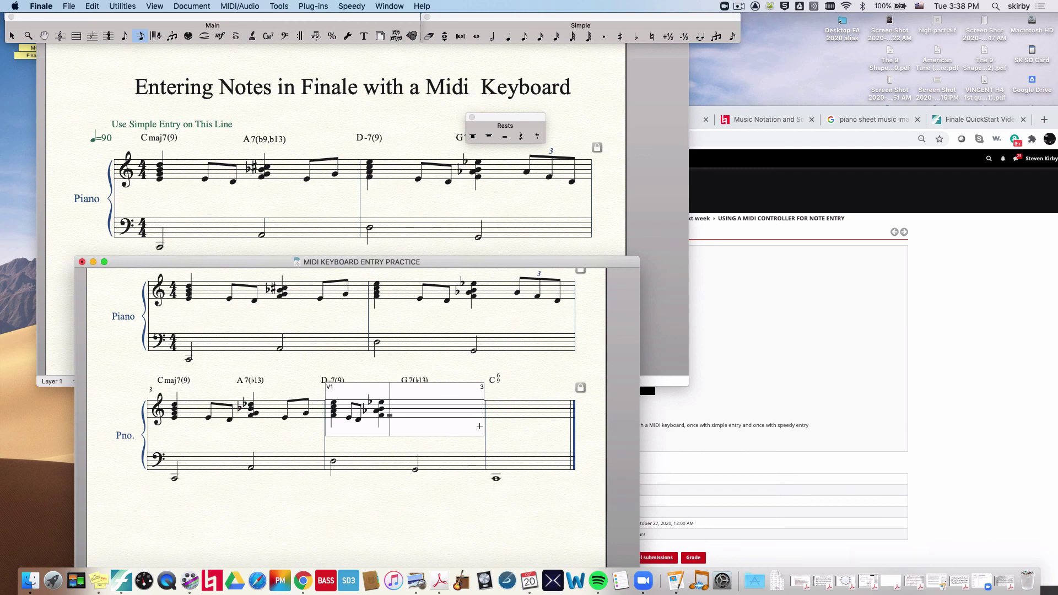
pyautogui.press('4')
pyautogui.press('4')
pyautogui.press('4')
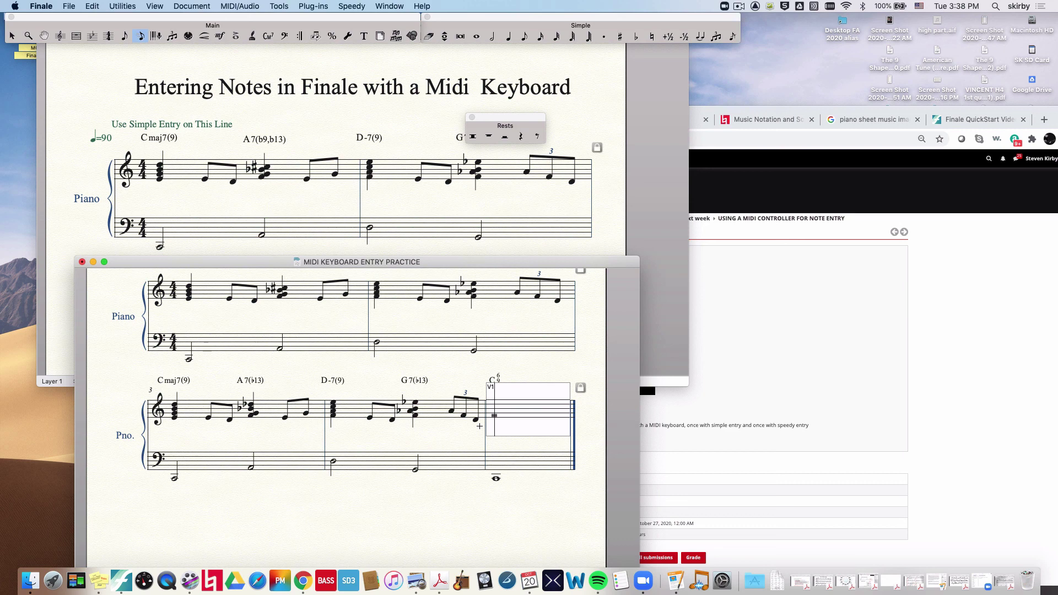
# - Enter the C6/9 chord as a whole note and delete the empty sixth measure
pyautogui.press('7')
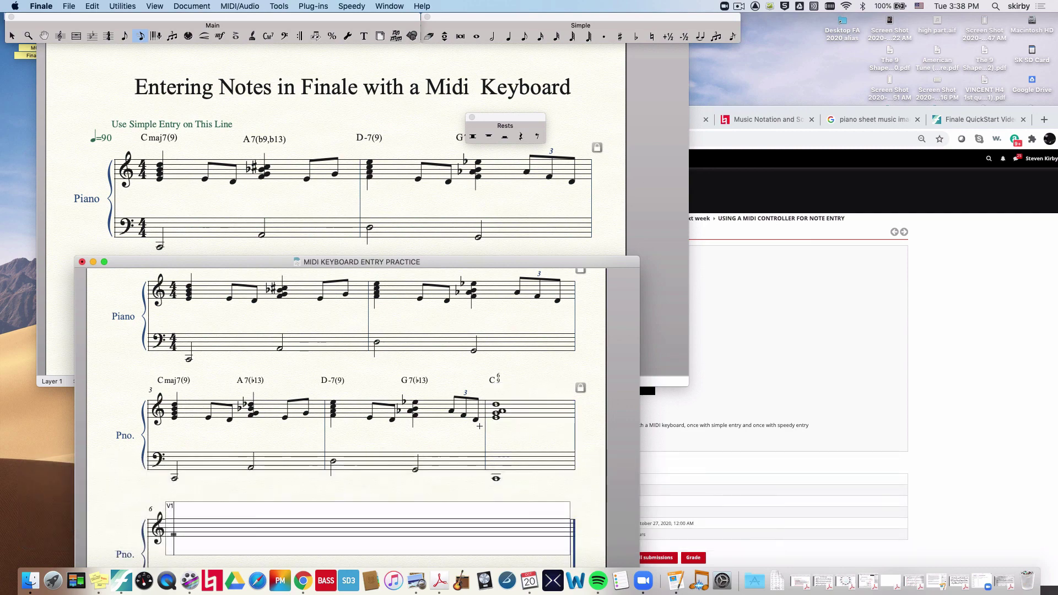
pyautogui.scroll(-2, 410, 492)
pyautogui.press('Escape')
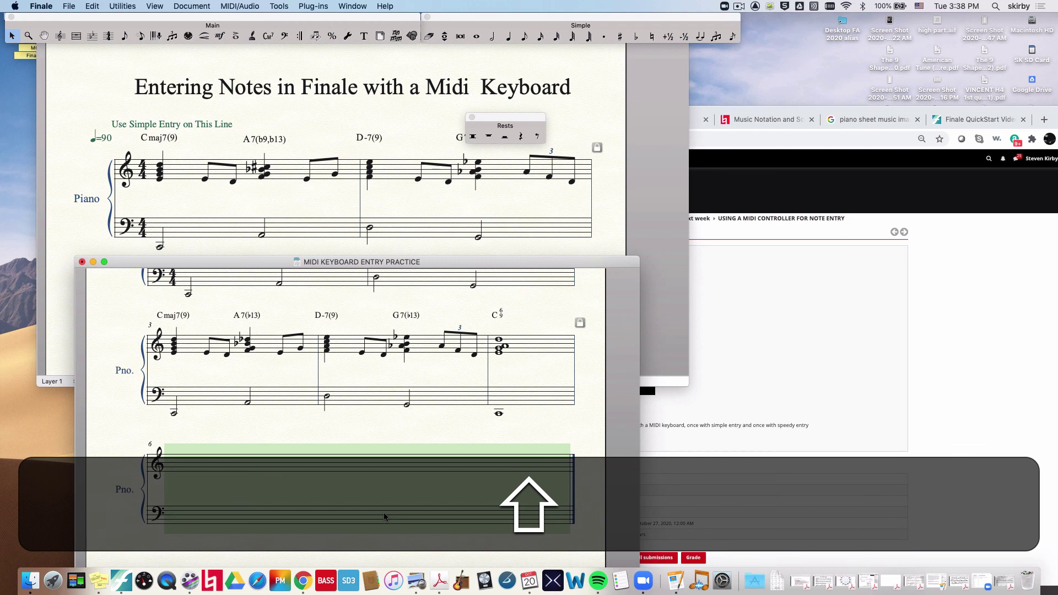
pyautogui.press('BackSpace')
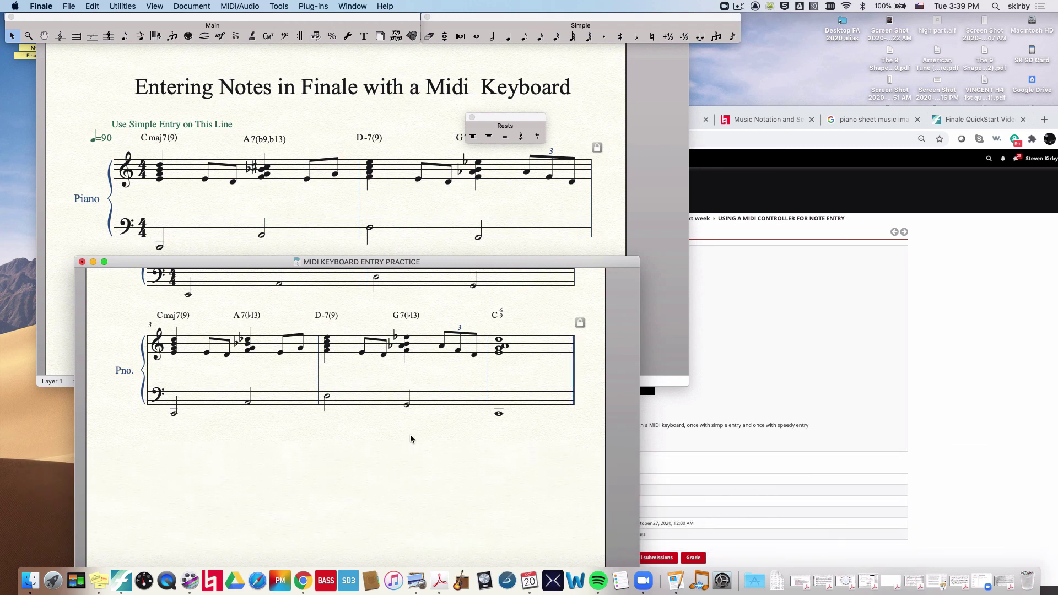
# - Select the A7(b13) chord's top note and respell it from flat to sharp, matching the Simple Entry line
pyautogui.scroll(3, 406, 446)
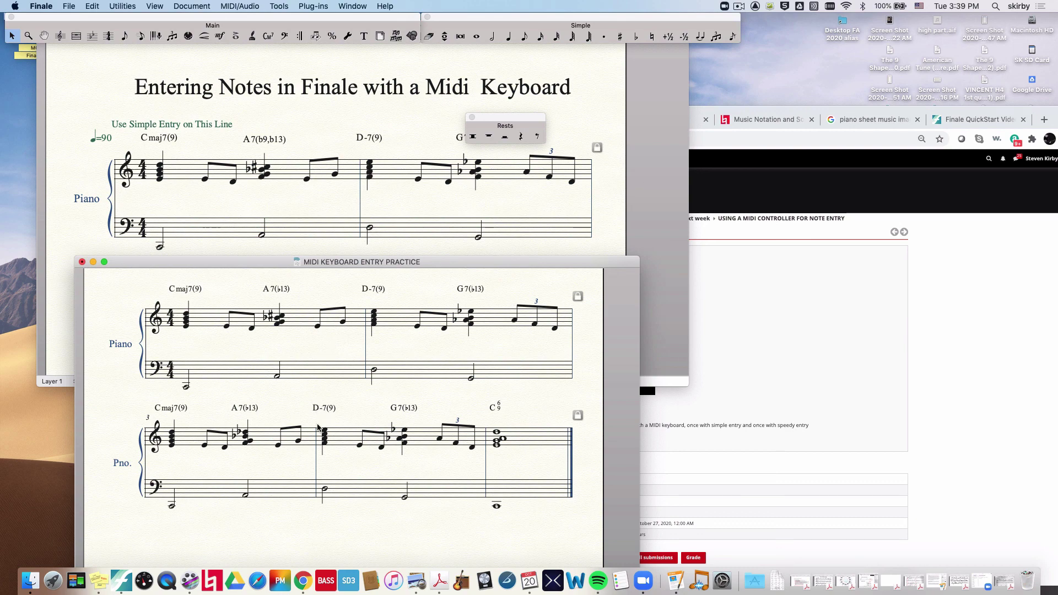
pyautogui.doubleClick(244, 436)
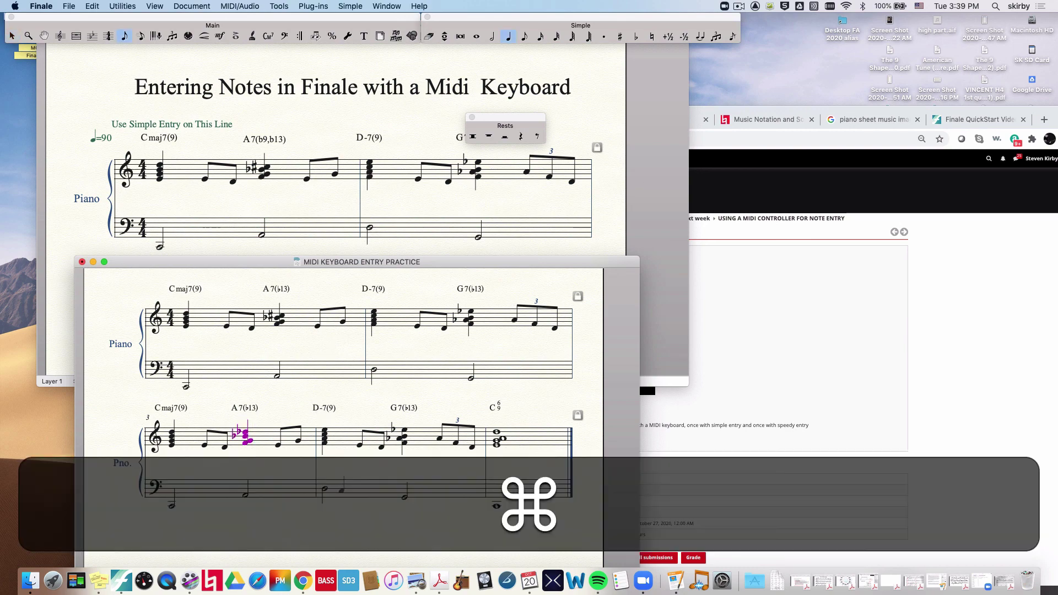
pyautogui.press('super+Up')
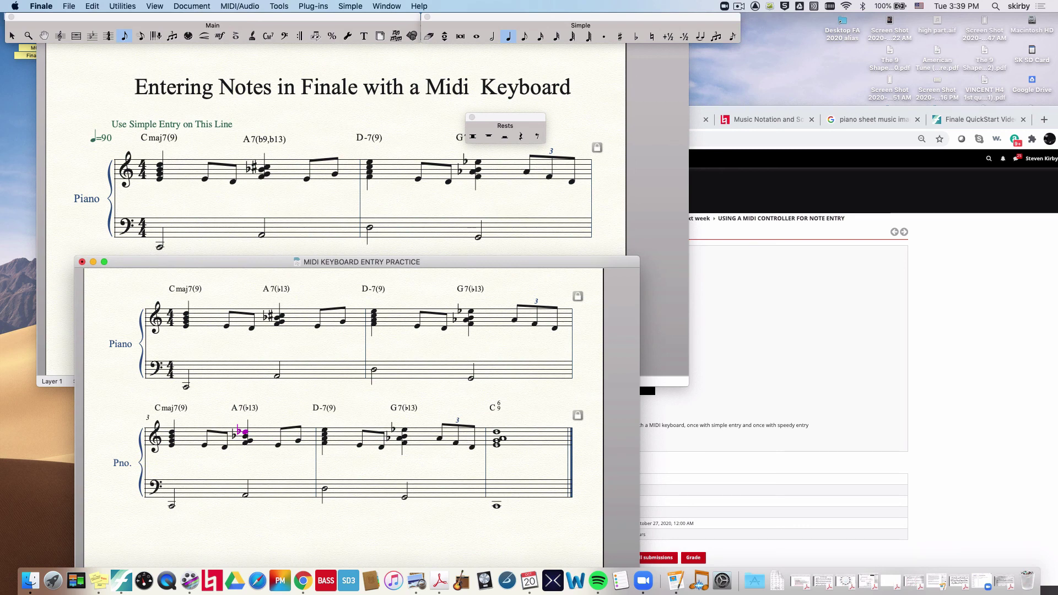
pyautogui.press('\\')
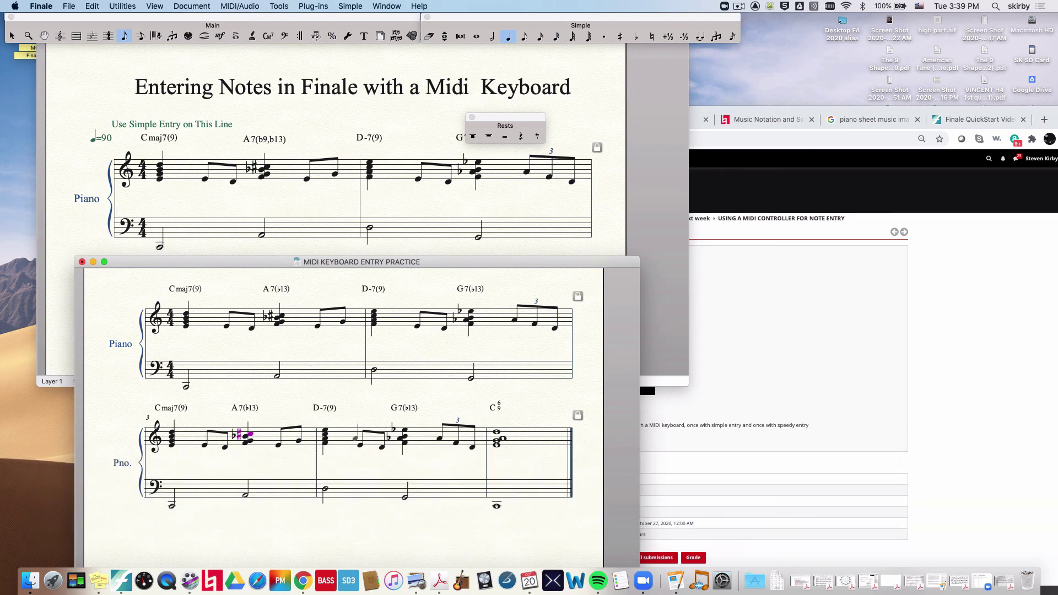